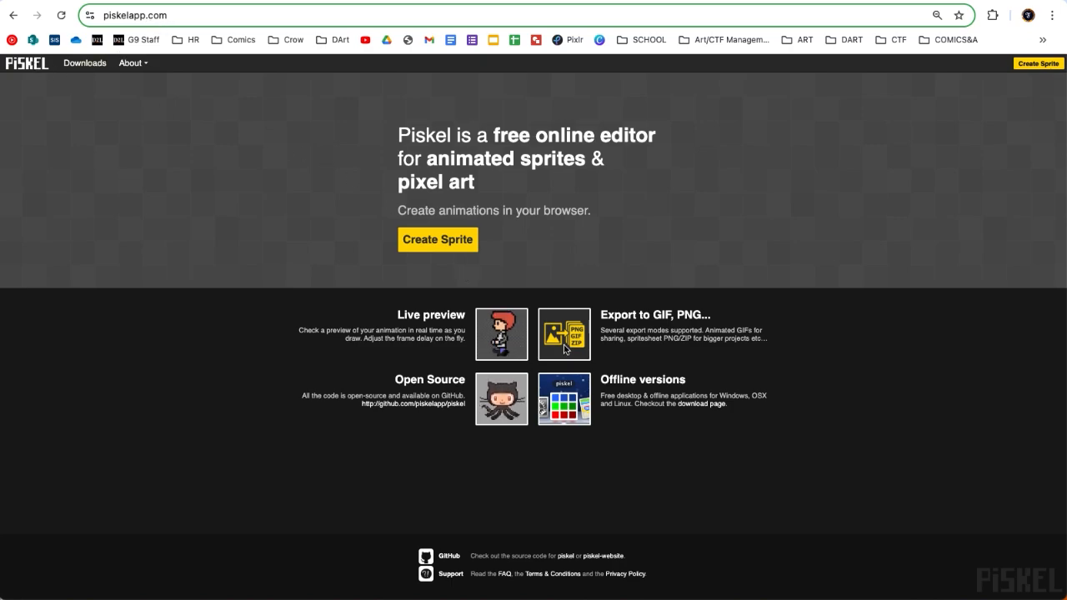
- Create a new sprite and set the primary color to red (#f03333)
click(444, 241)
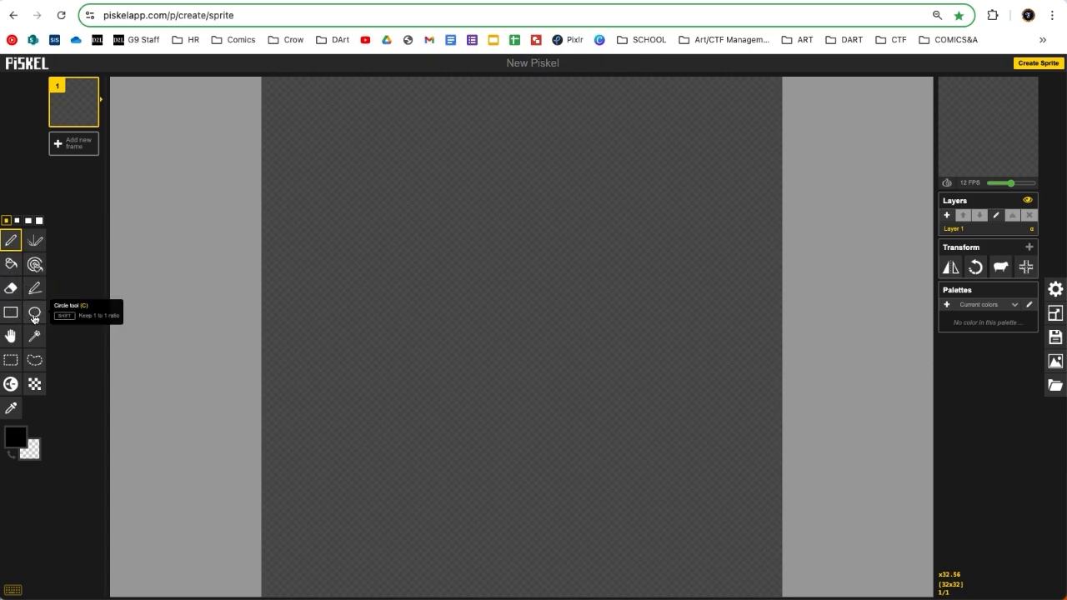
click(16, 440)
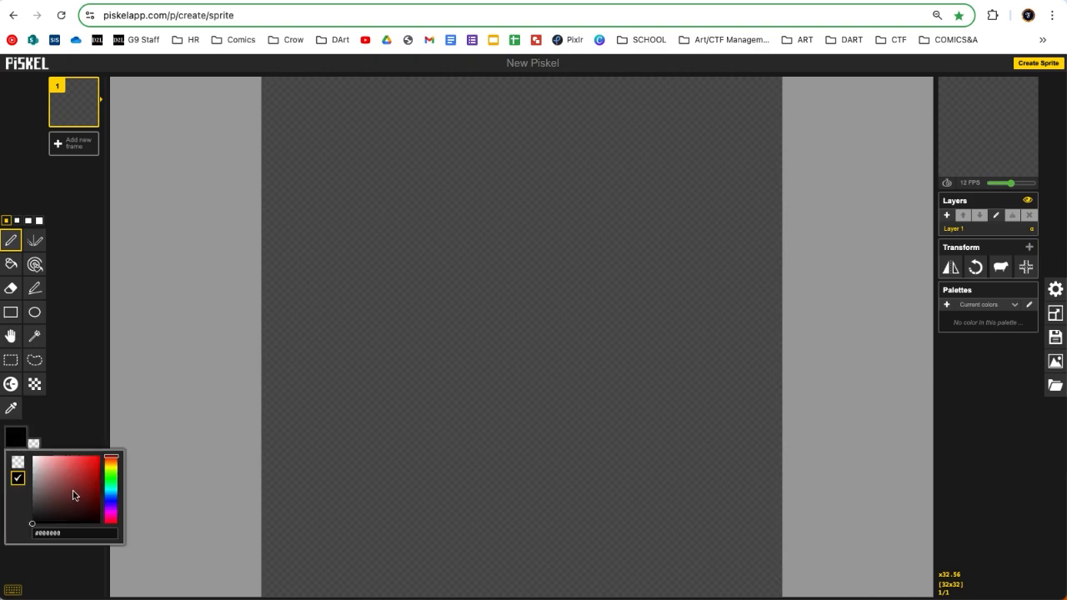
mouse_move(112, 465)
mouse_down()
mouse_move(108, 484)
mouse_move(83, 499)
mouse_move(66, 498)
mouse_move(72, 483)
mouse_move(86, 490)
mouse_move(73, 508)
mouse_move(58, 501)
mouse_move(72, 470)
mouse_move(111, 469)
mouse_move(112, 459)
mouse_move(82, 465)
mouse_up()
click(73, 468)
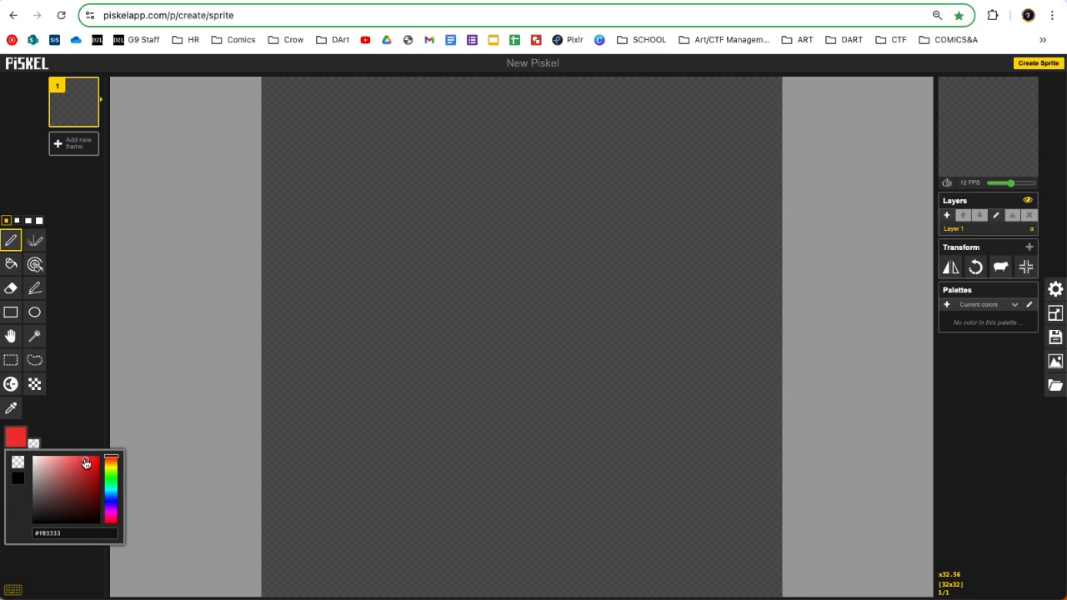
click(166, 364)
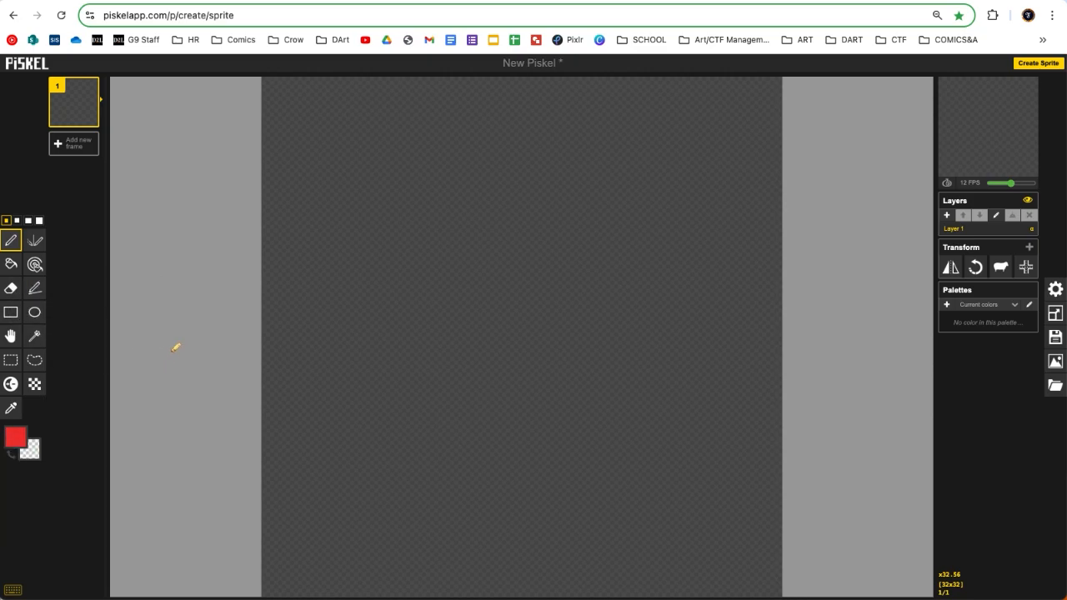
- Set the primary color to blue (#129cc6)
click(16, 439)
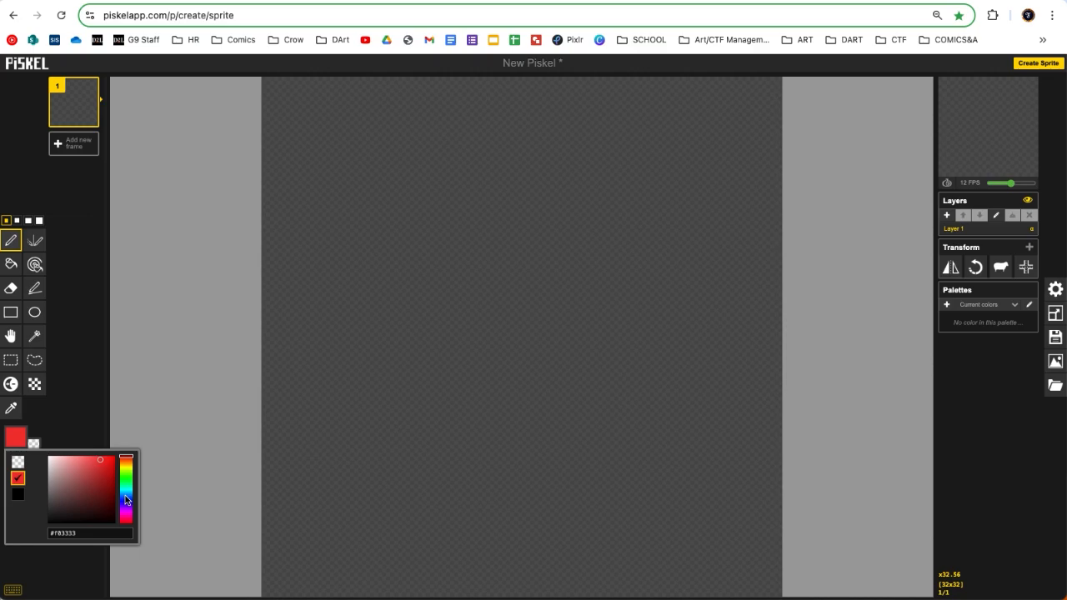
click(126, 497)
click(103, 471)
drag(105, 467, 106, 474)
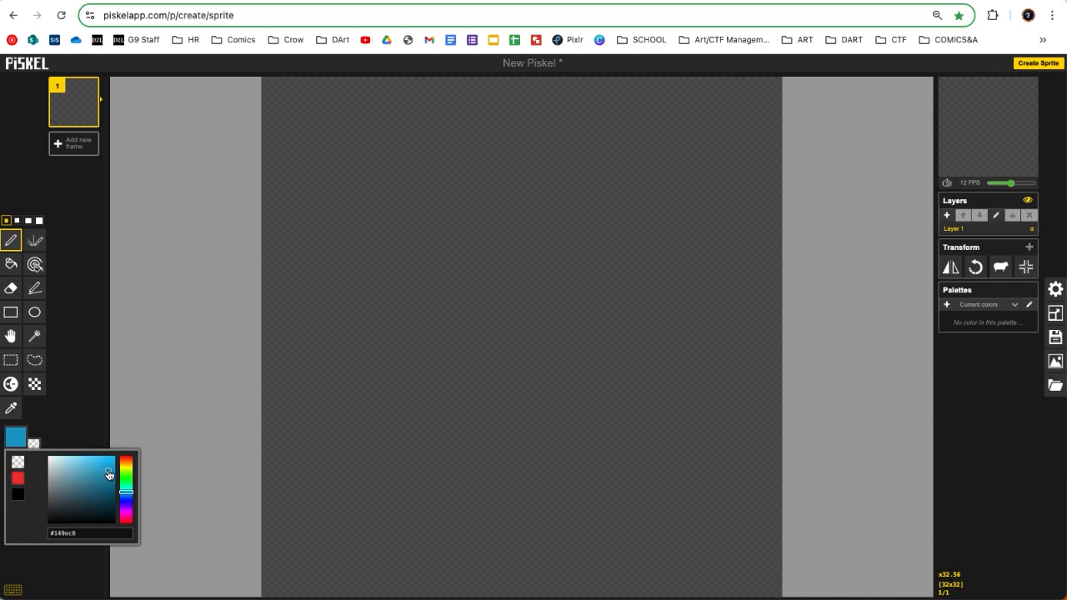
click(193, 395)
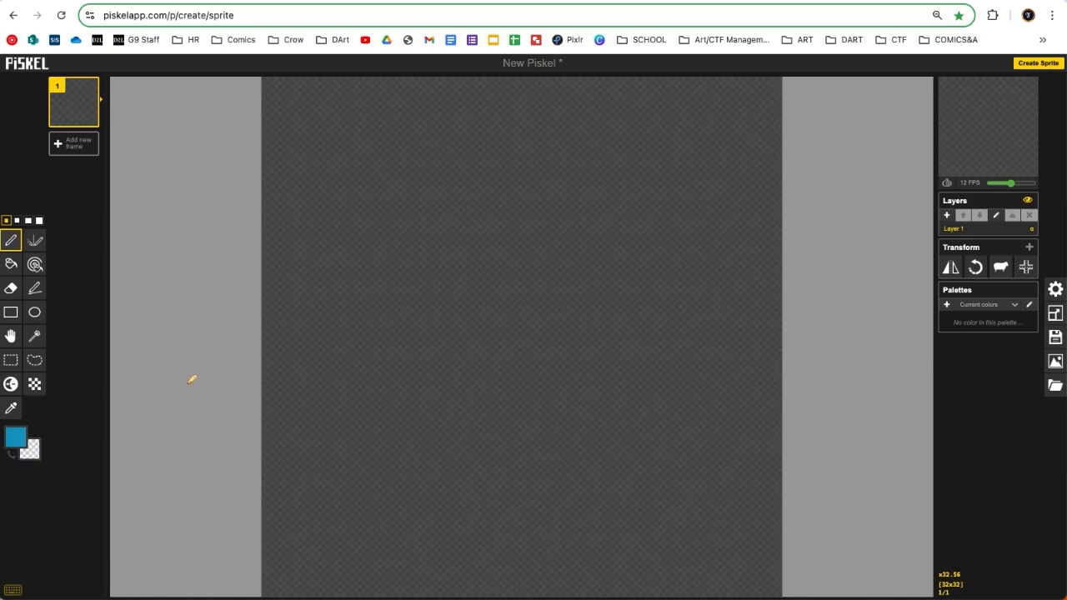
- Set the primary color to a golden yellow, about #d7b810
click(21, 441)
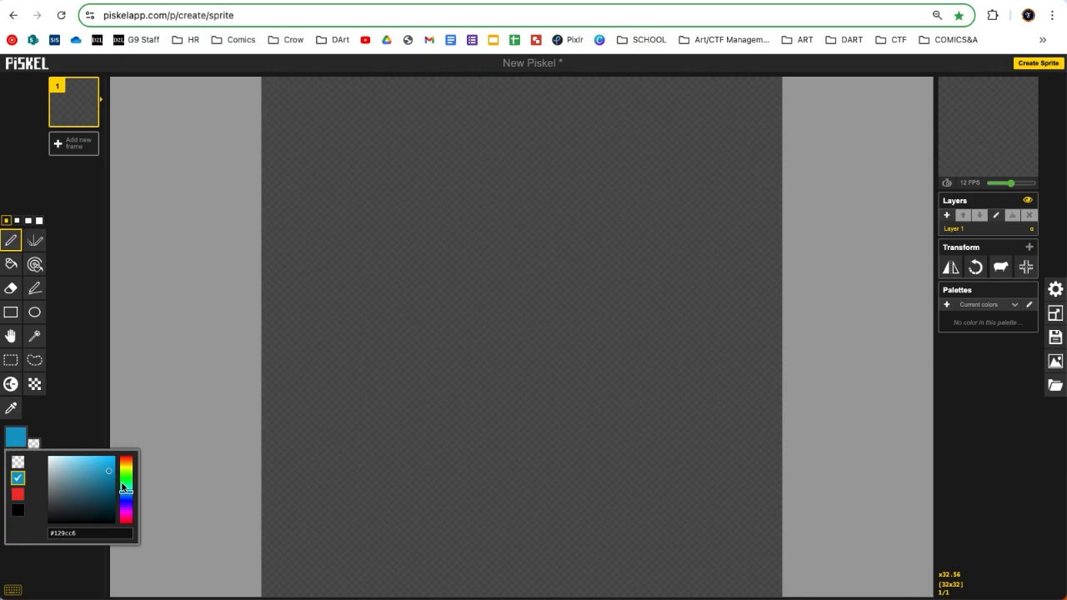
drag(127, 484, 127, 472)
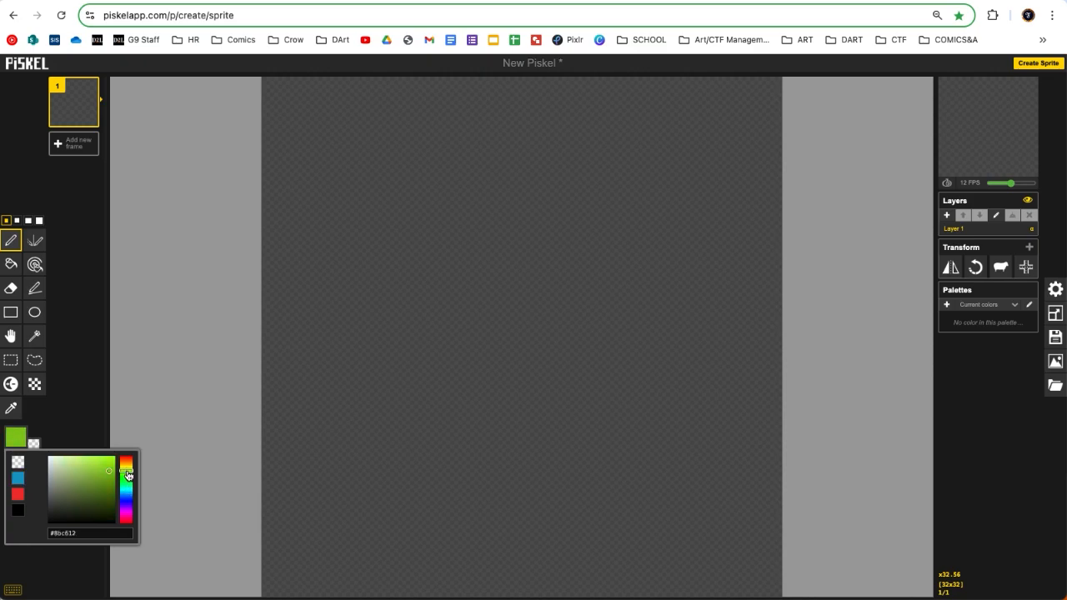
drag(128, 472, 110, 467)
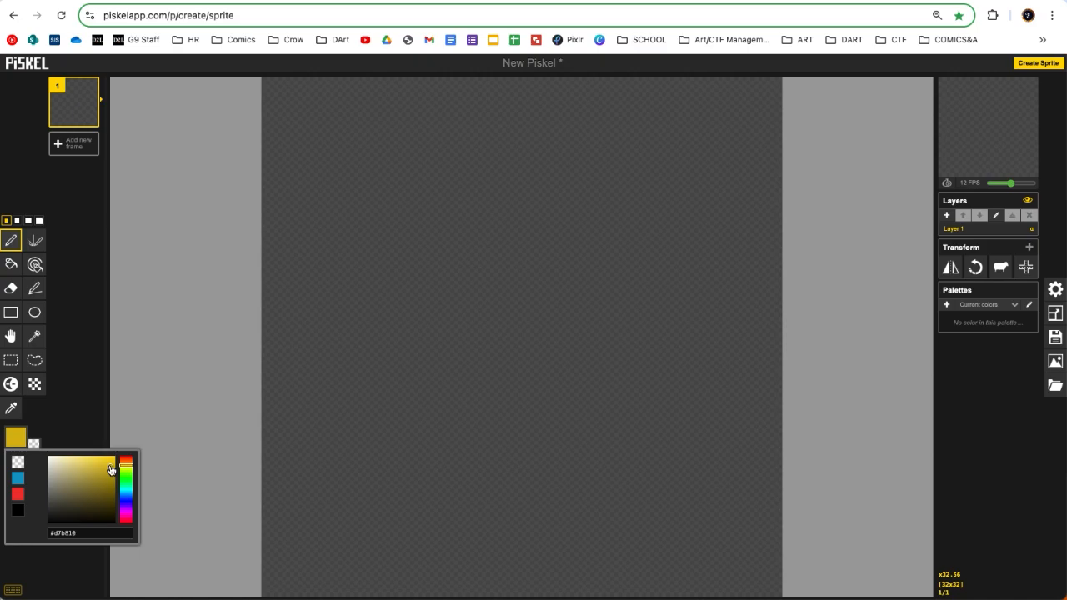
click(185, 400)
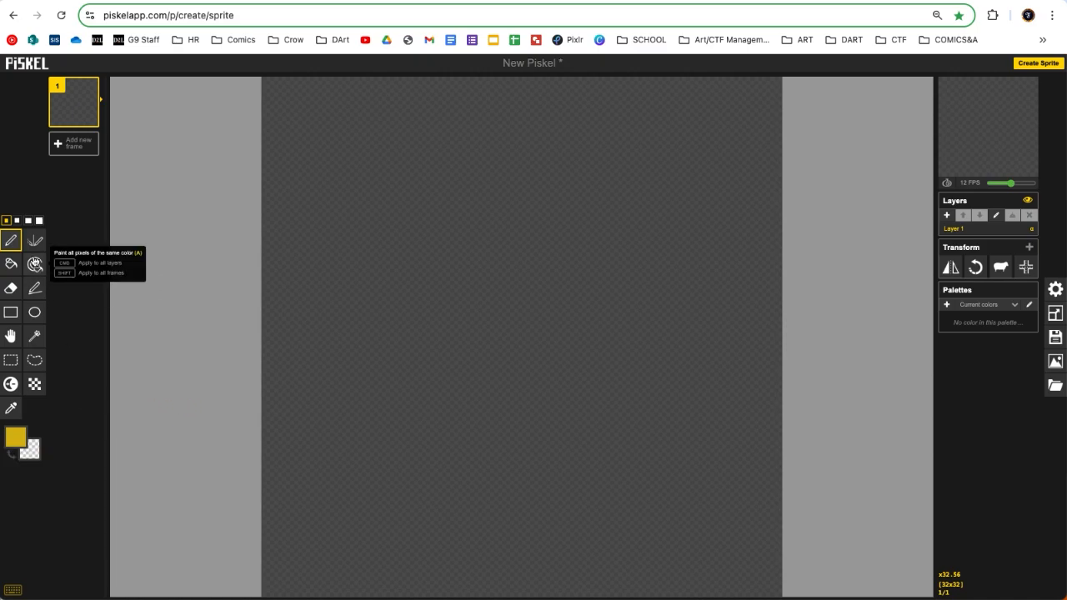
- Draw a yellow circle about 4 pixels wide and center it on the canvas
click(35, 311)
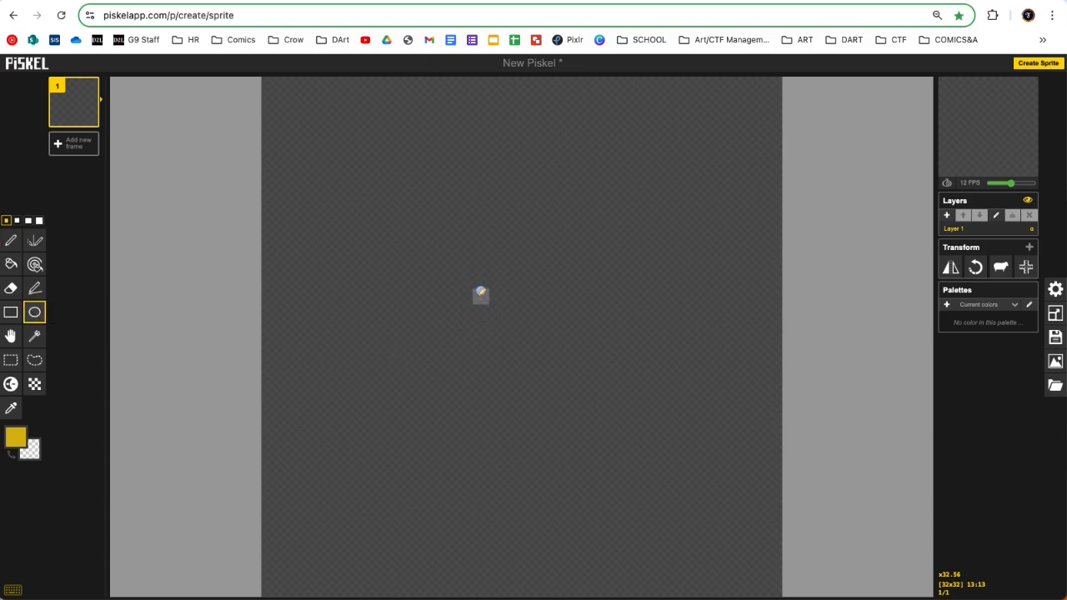
mouse_move(468, 244)
mouse_down()
mouse_move(585, 363)
mouse_move(567, 329)
mouse_move(514, 288)
mouse_up()
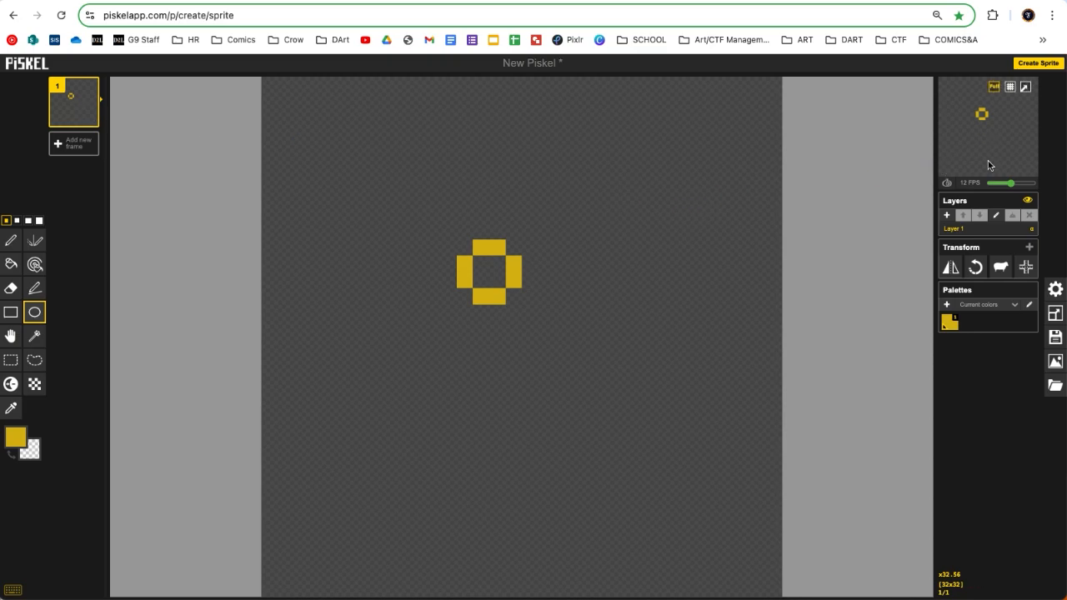
click(1027, 269)
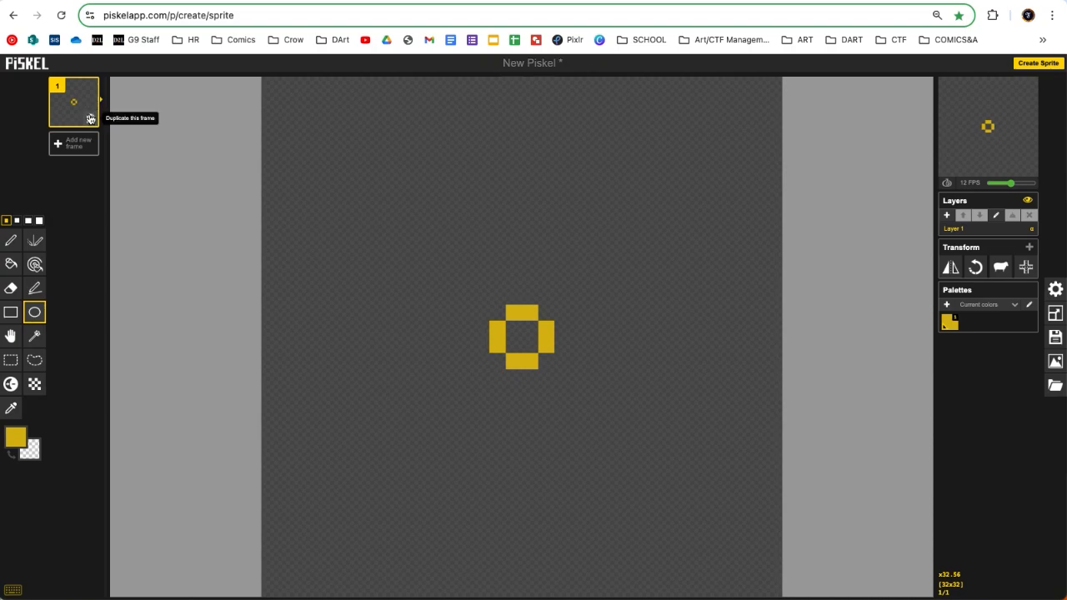
- Duplicate the first frame and draw a 6-pixel-wide circle around the existing one in the copy
click(76, 143)
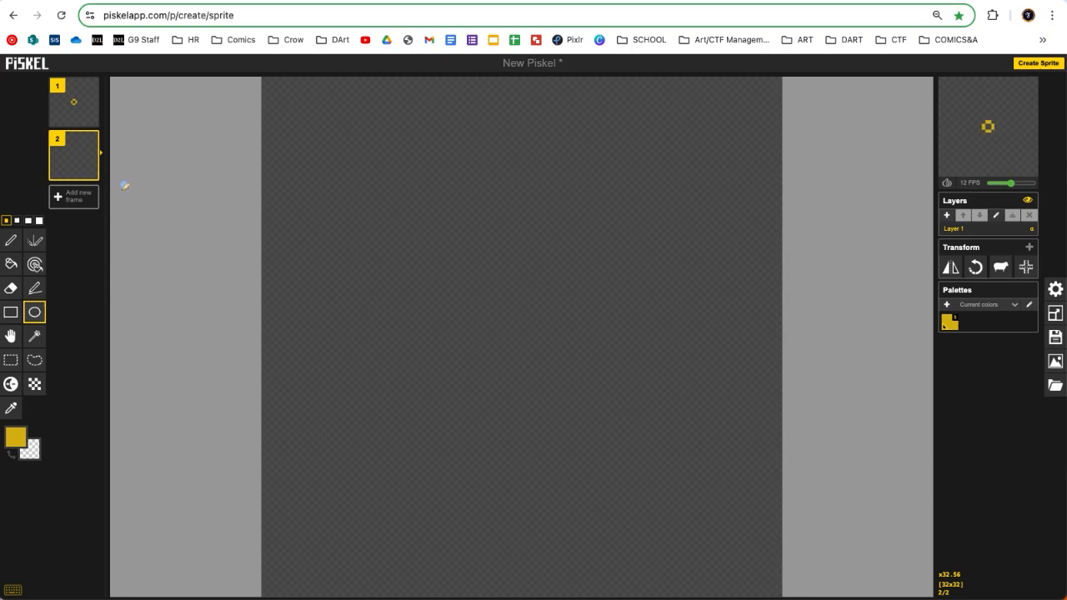
key(ctrl+z)
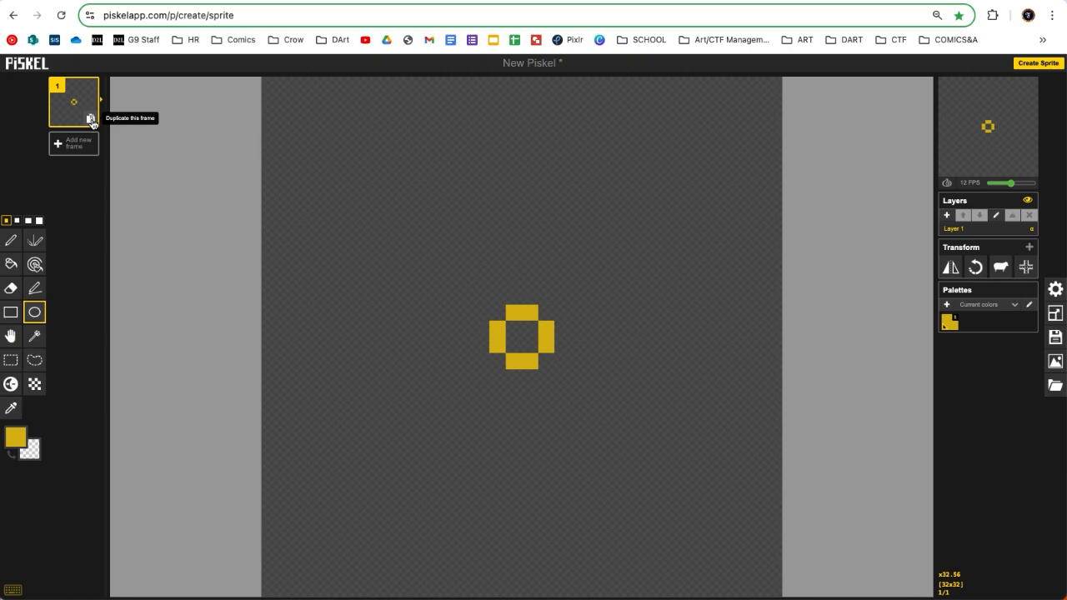
click(91, 119)
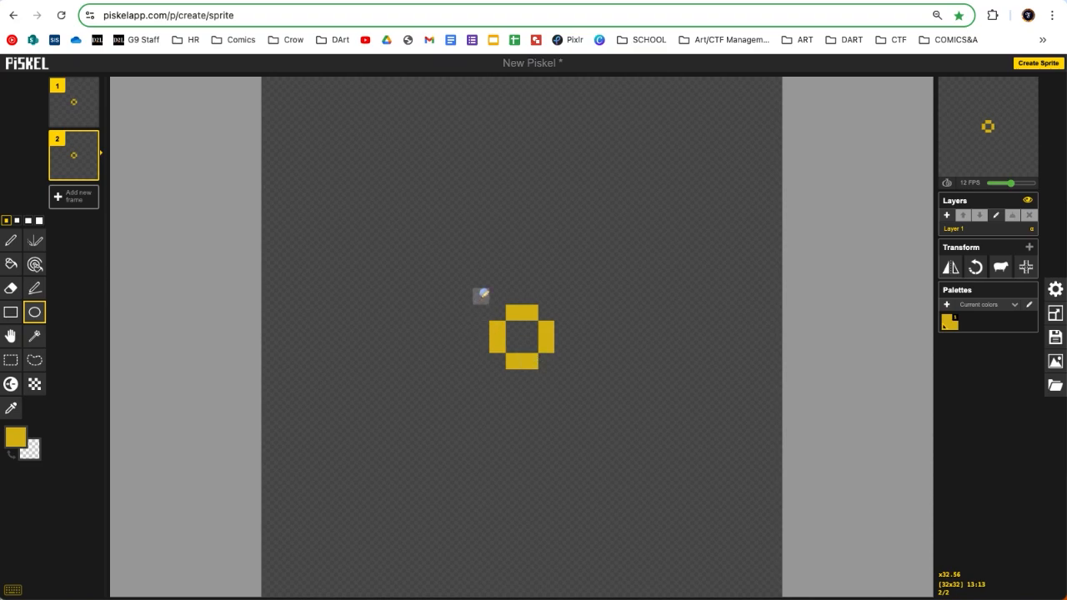
drag(480, 295, 560, 375)
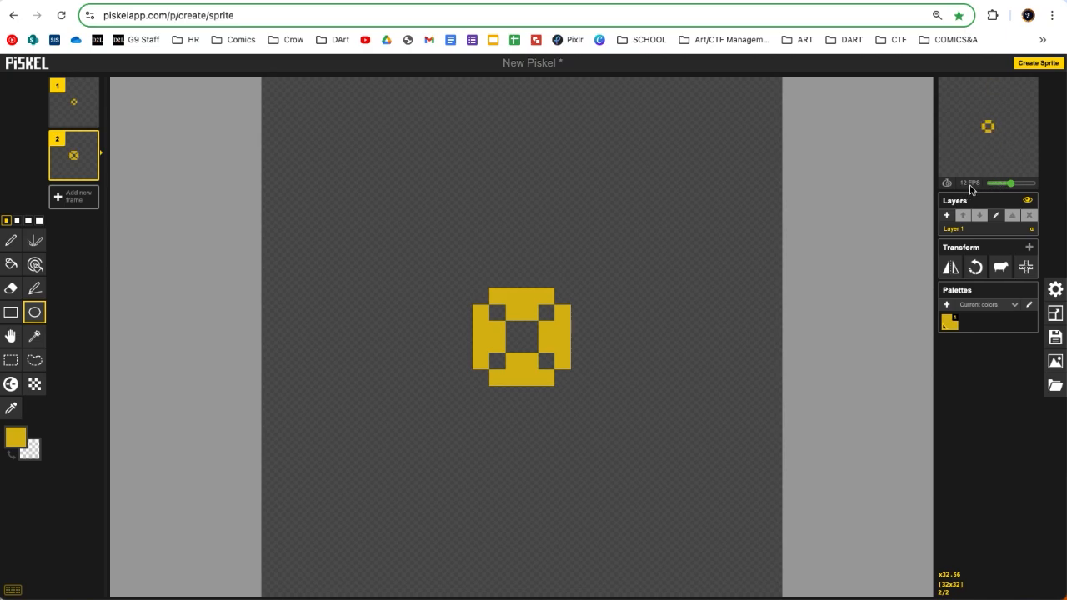
- Slow the animation to 6 FPS and turn on onion skinning
mouse_move(1010, 184)
mouse_down()
mouse_move(1026, 188)
mouse_move(1004, 186)
mouse_up()
drag(998, 183, 1001, 184)
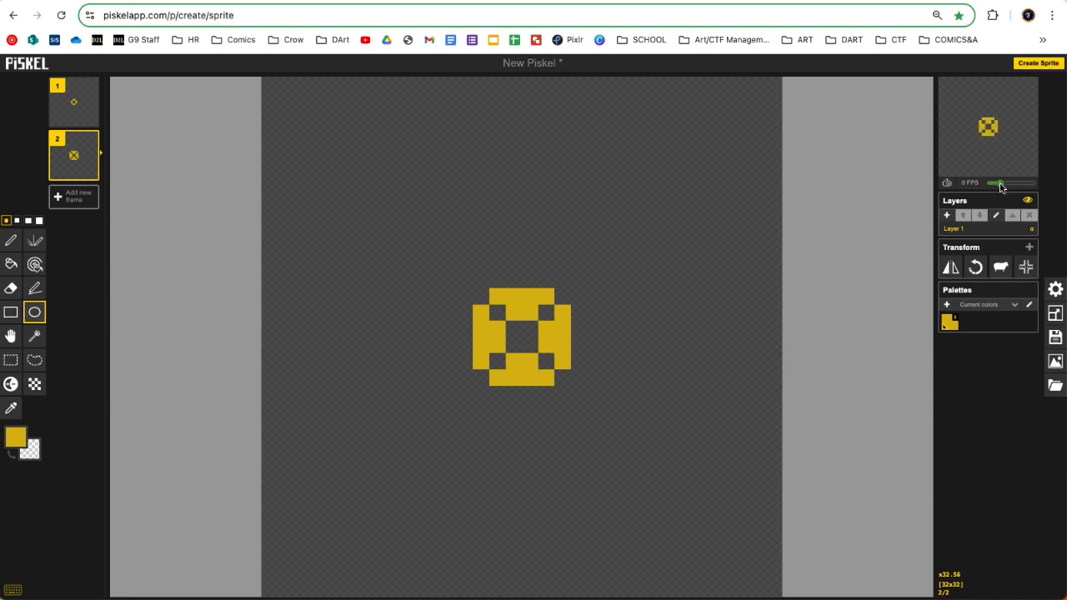
click(947, 184)
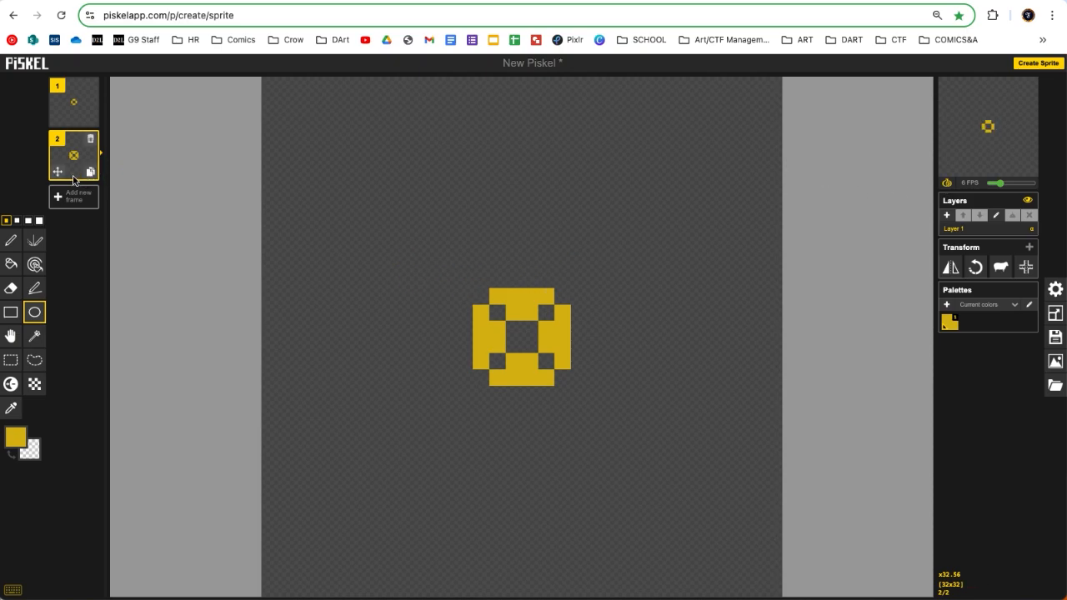
- Build frames 3 and 4 by duplicating the last frame each time and adding surrounding circles 8 and 10 pixels wide
click(90, 172)
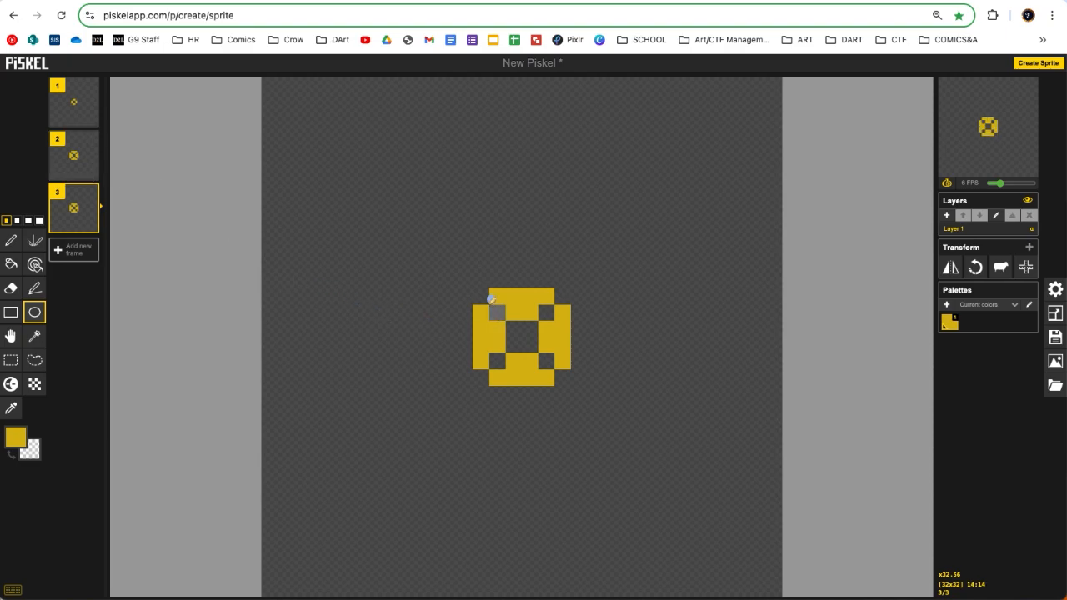
drag(467, 280, 577, 393)
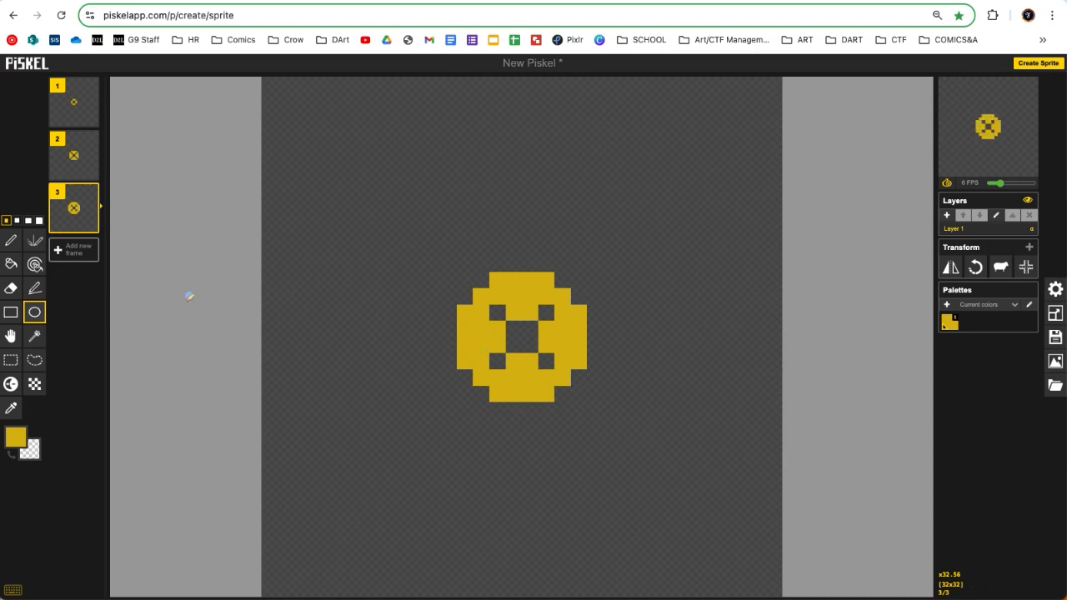
mouse_move(1017, 139)
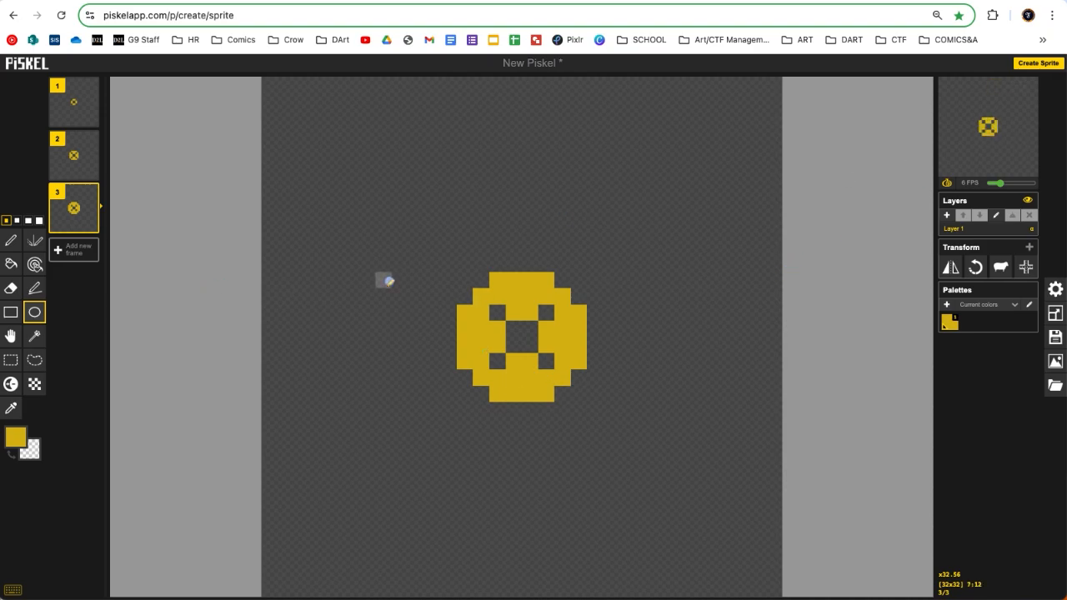
click(90, 226)
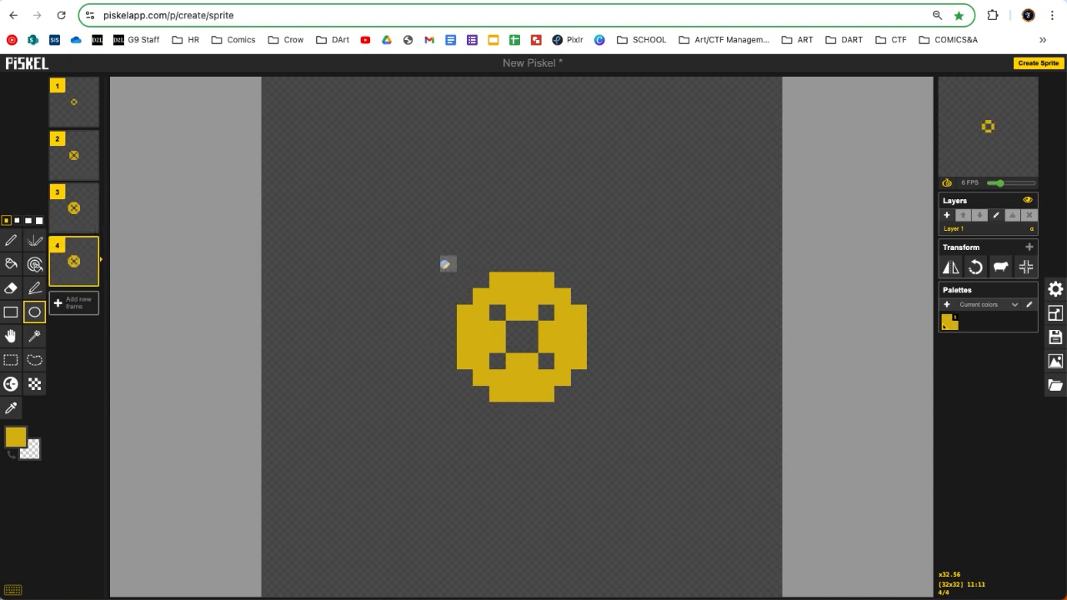
drag(448, 263, 594, 409)
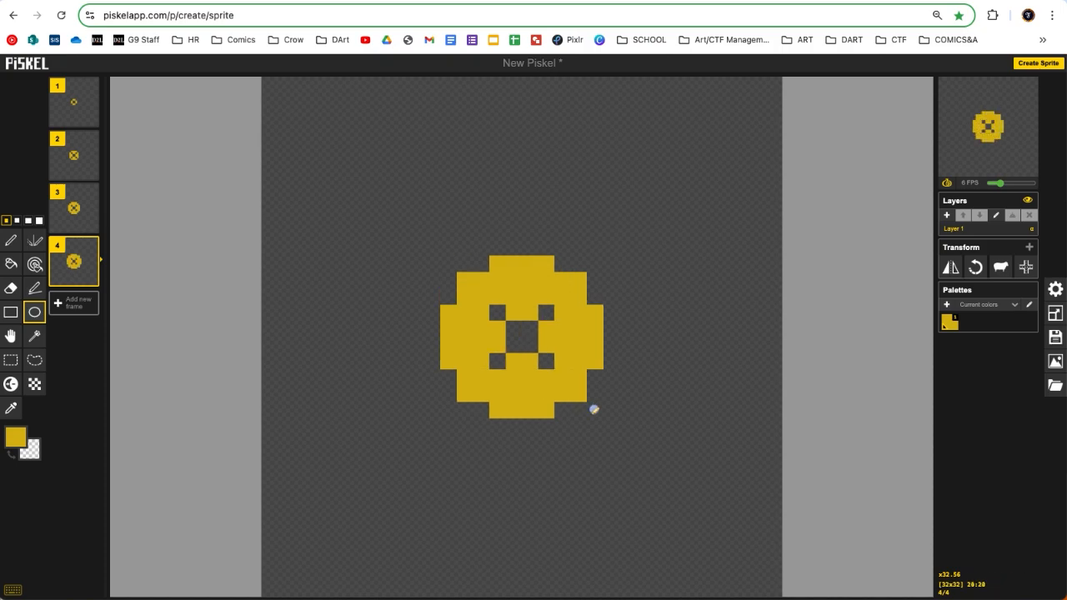
- Build frames 5 to 7 by duplicating the last frame each time and adding outer circles 14, 18 and 22 pixels wide
click(90, 281)
drag(415, 230, 631, 439)
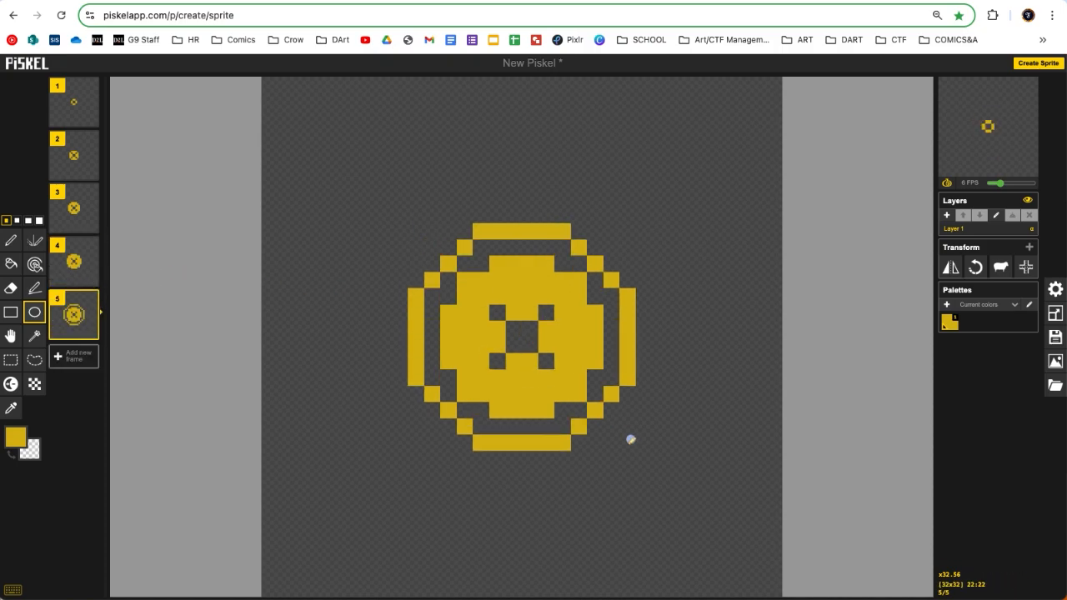
key(shift+n)
drag(383, 197, 660, 467)
key(shift+n)
drag(350, 162, 701, 513)
- Build frames 8 and 9 by duplicating the last frame each time and adding outer circles 26 and 30 pixels wide
click(90, 438)
drag(320, 130, 724, 550)
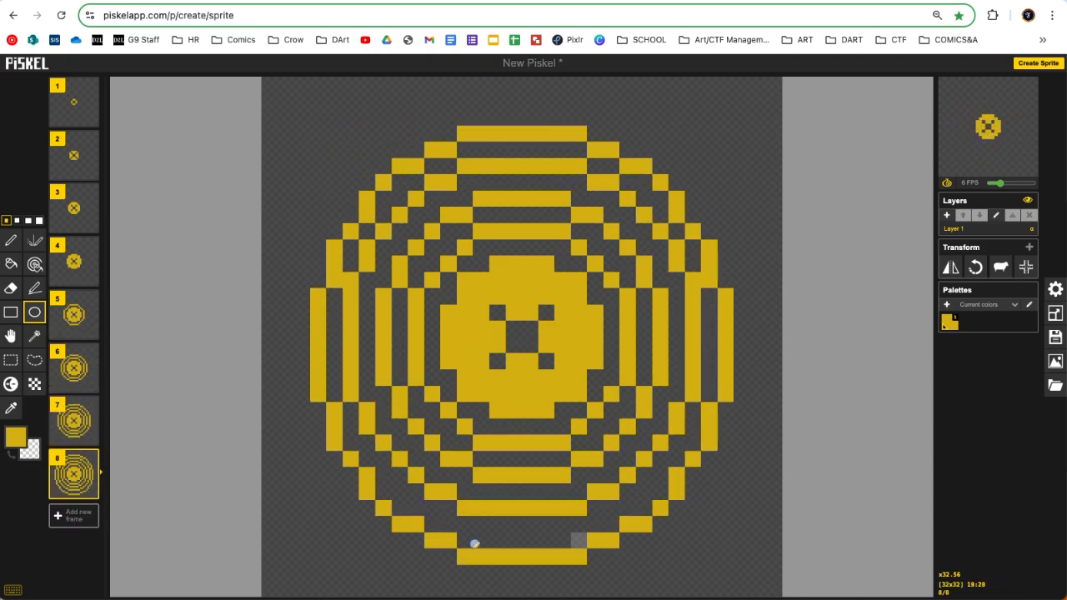
click(90, 491)
drag(287, 101, 756, 583)
scroll(750, 575, down, 1)
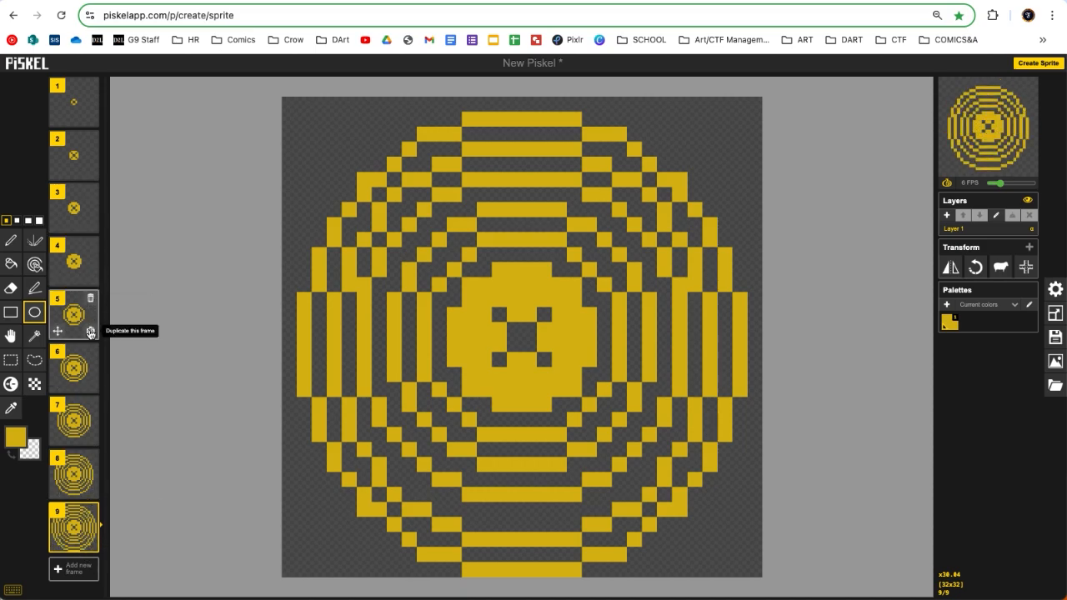
- Duplicate frame 5 and move the copy to the end of the sequence as frame 10
click(91, 331)
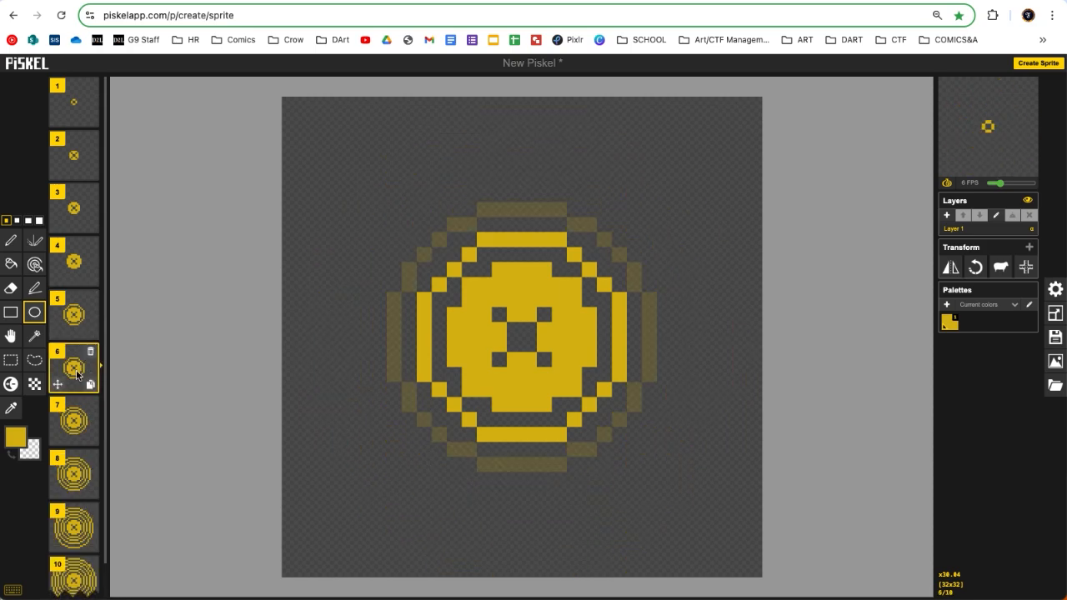
drag(75, 364, 70, 543)
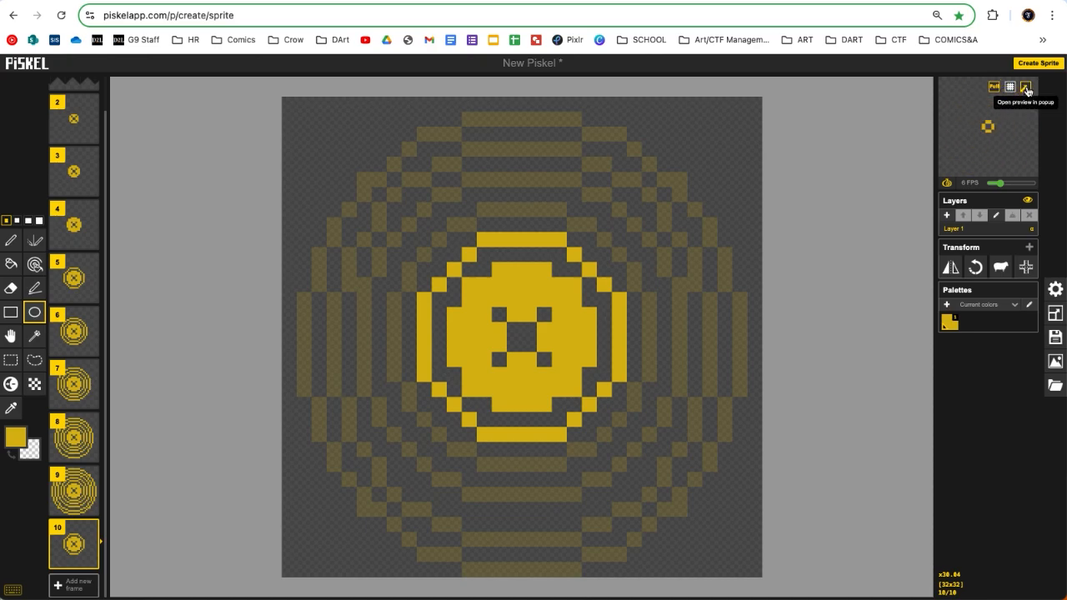
- Preview the animation in an enlarged separate window, close it, and return to the start of the frame list
click(1026, 89)
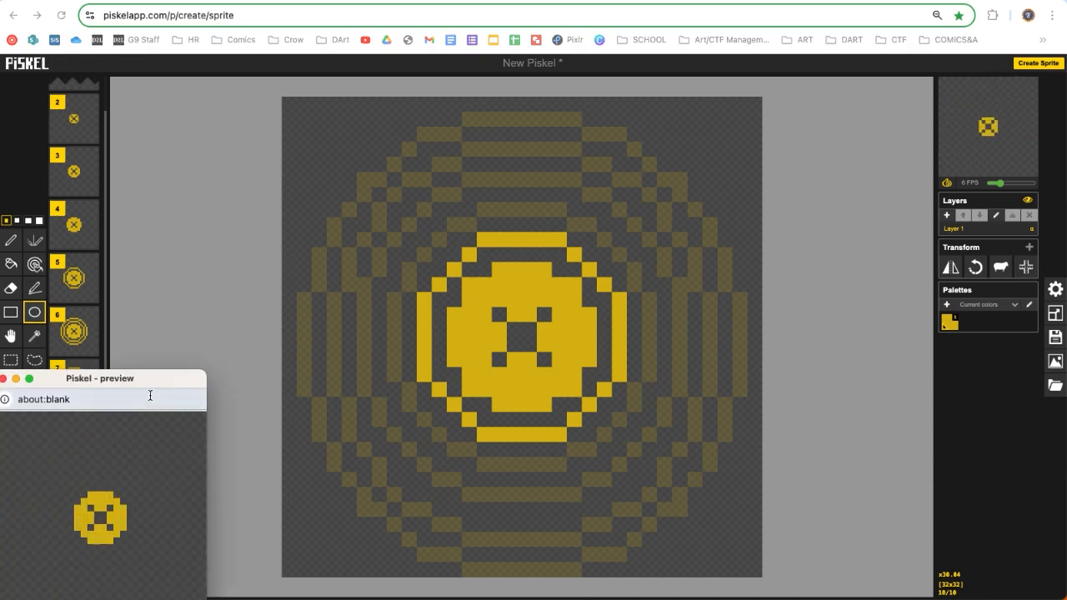
drag(156, 377, 251, 75)
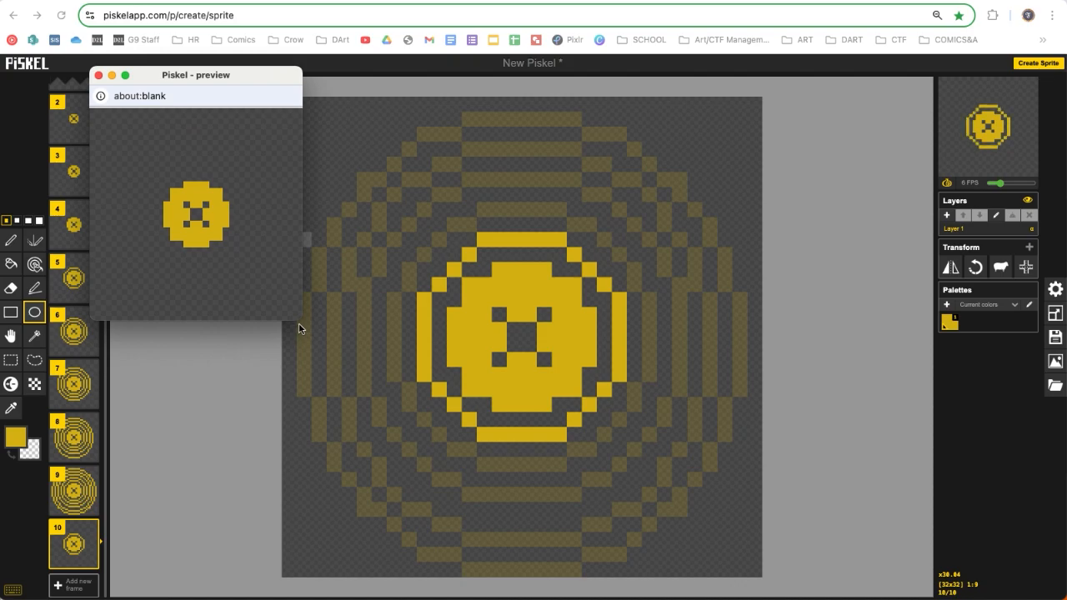
drag(302, 320, 501, 424)
drag(752, 565, 864, 597)
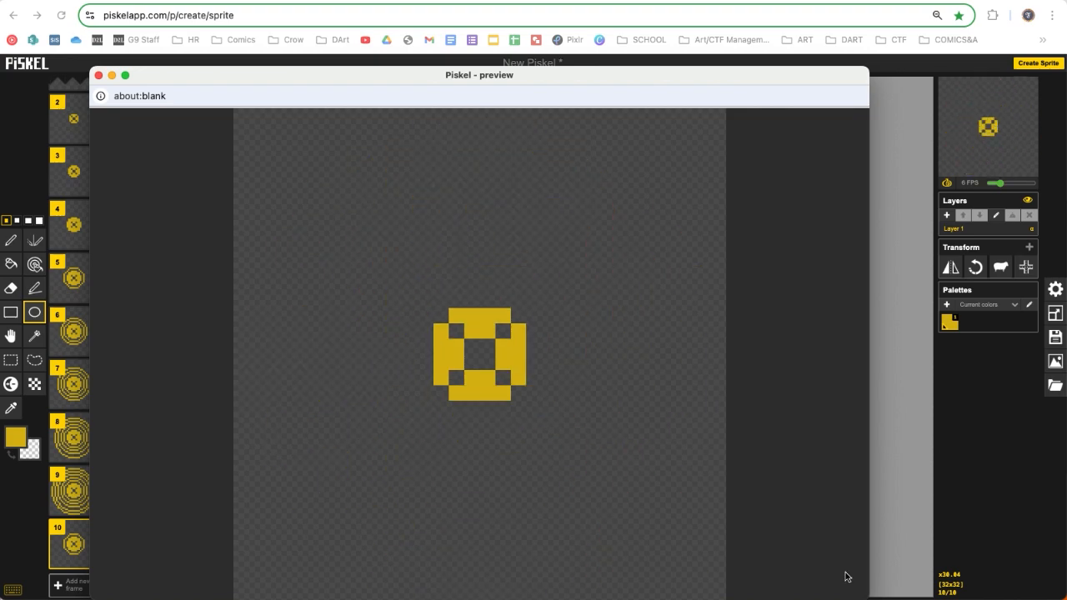
click(98, 76)
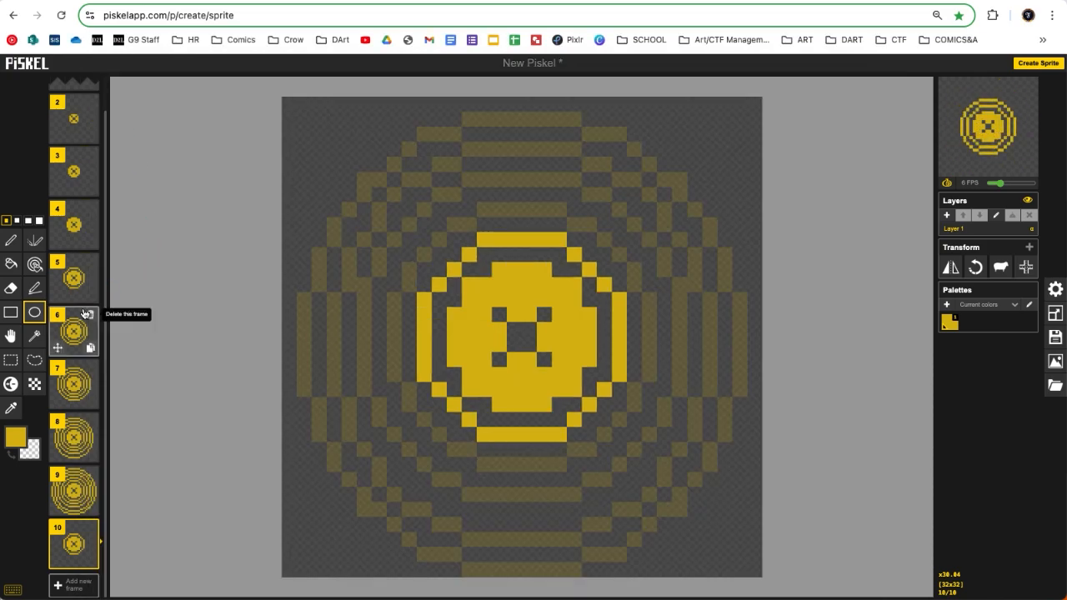
scroll(72, 208, up, 2)
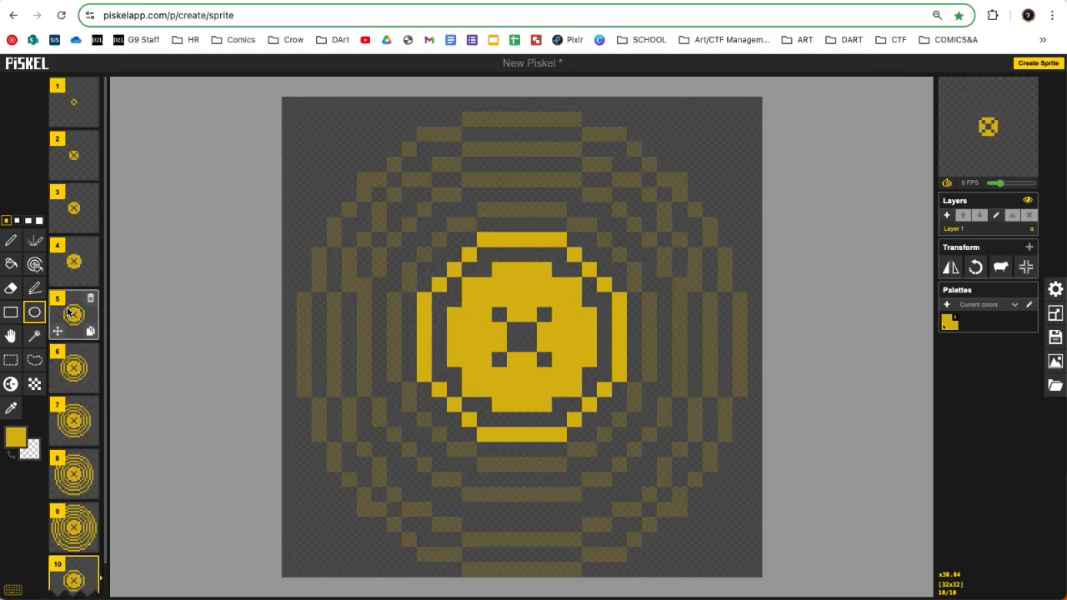
- Add a new layer starting at frame 1 and flood-fill its whole canvas with red
click(73, 100)
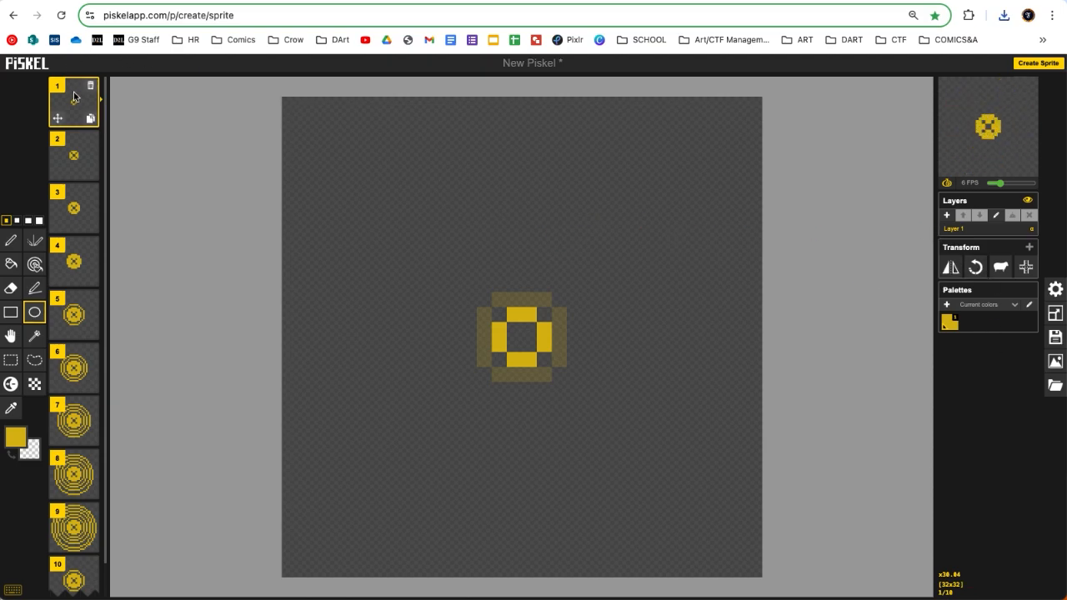
click(947, 217)
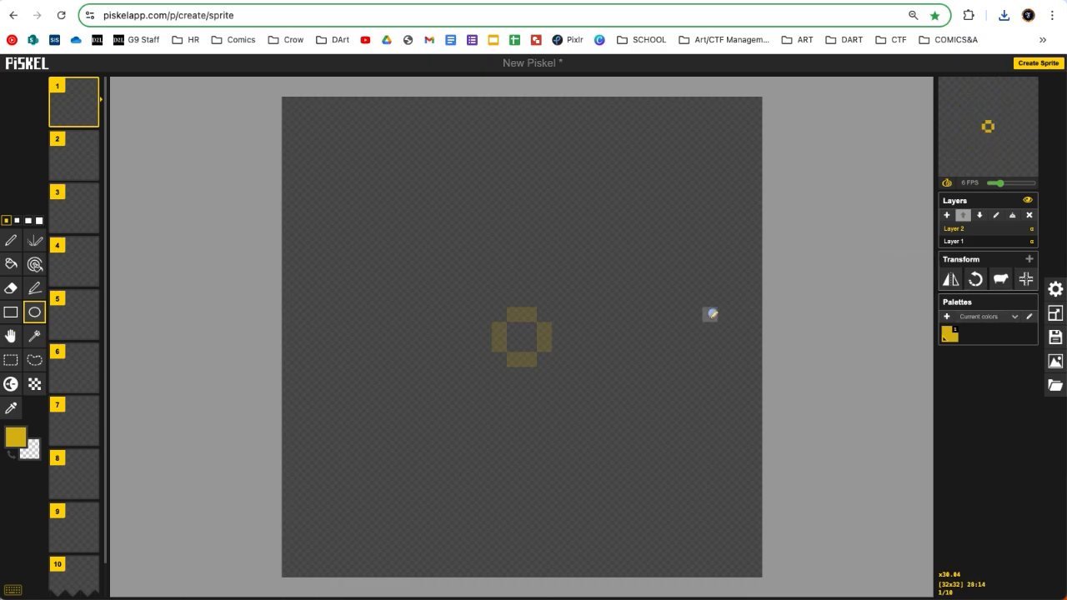
click(19, 440)
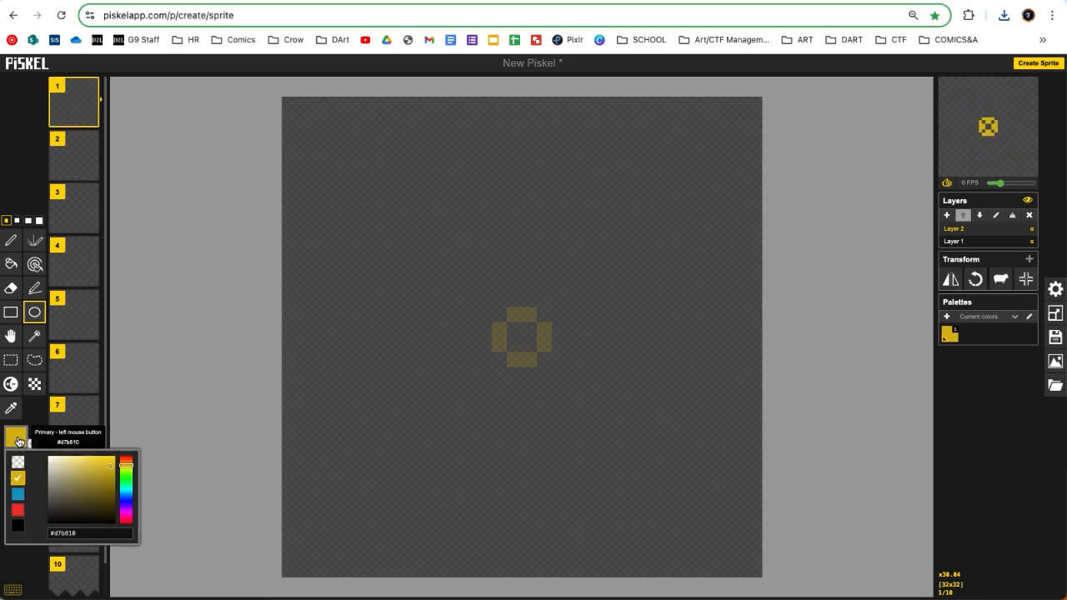
click(19, 512)
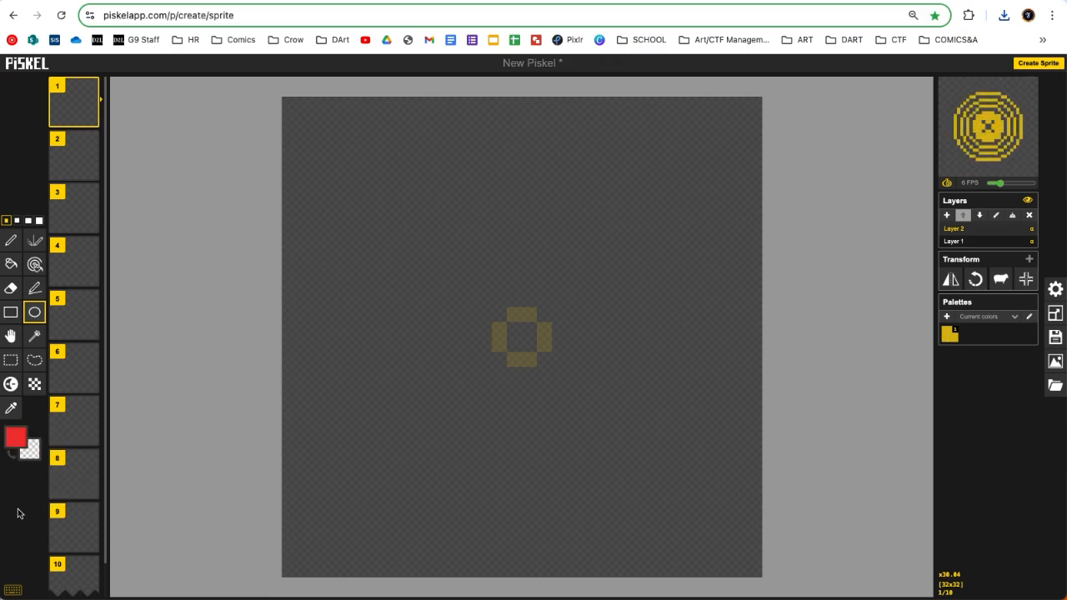
click(11, 264)
click(340, 139)
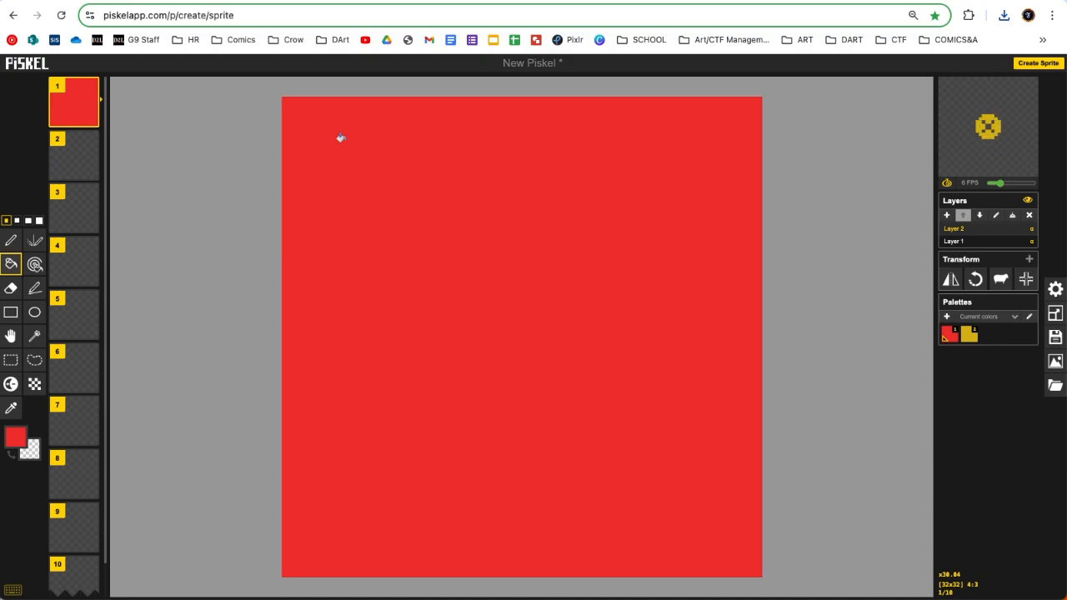
- Move the red Layer 2 below the yellow circle layer so it serves as the background
mouse_move(87, 167)
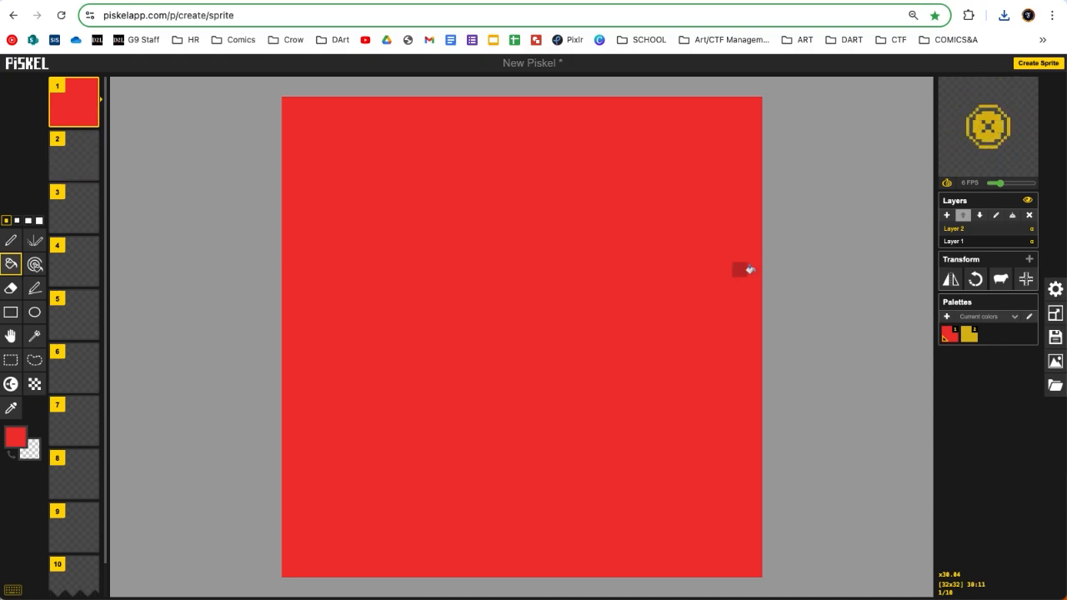
click(970, 242)
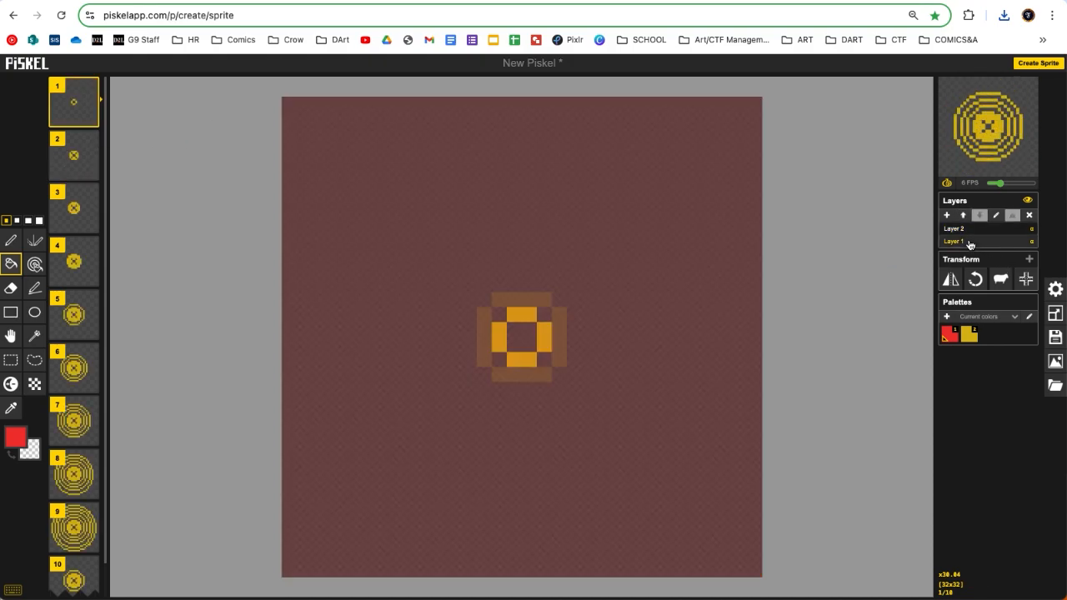
click(958, 231)
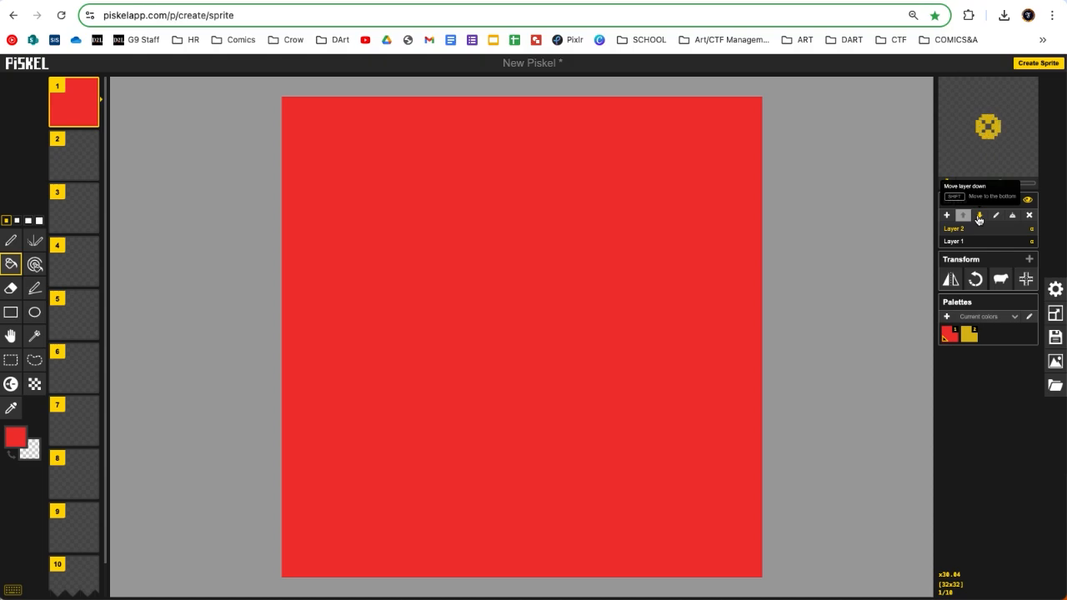
click(977, 215)
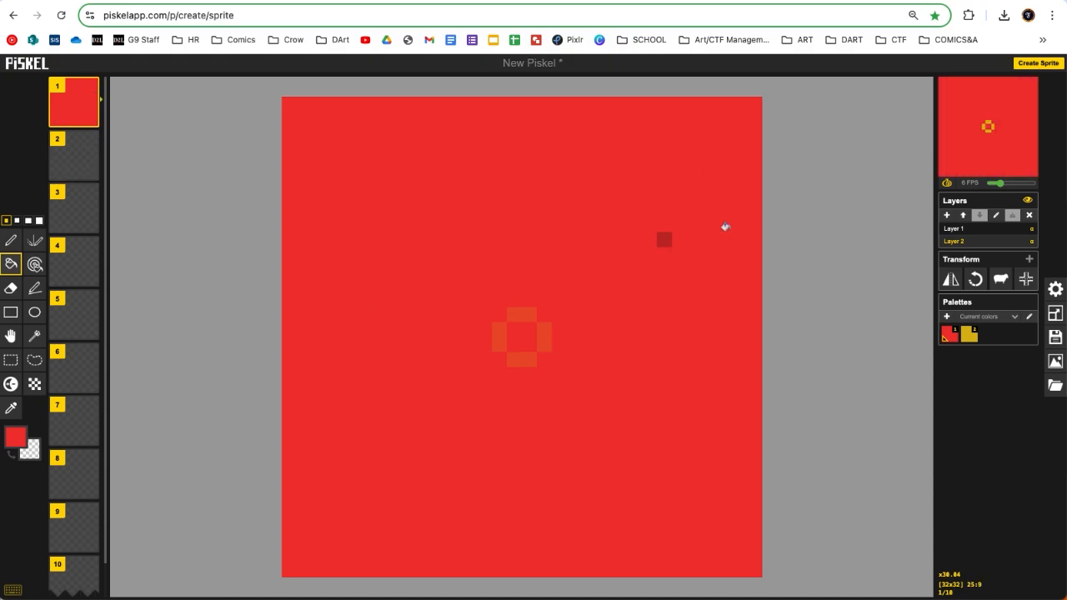
- Clone the red background of Layer 2 to all frames of the animation
click(957, 231)
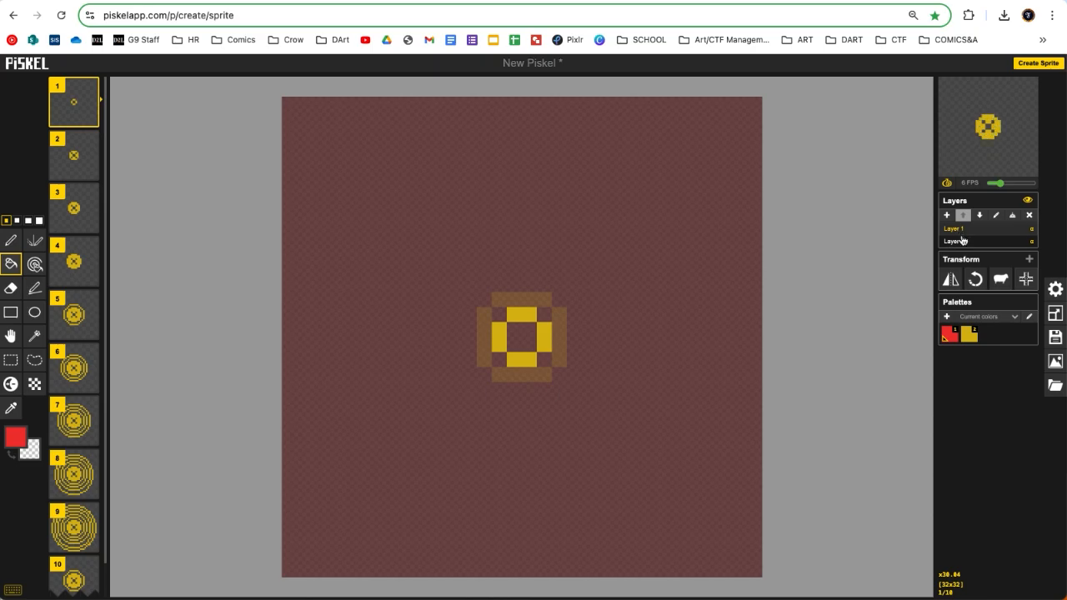
click(970, 242)
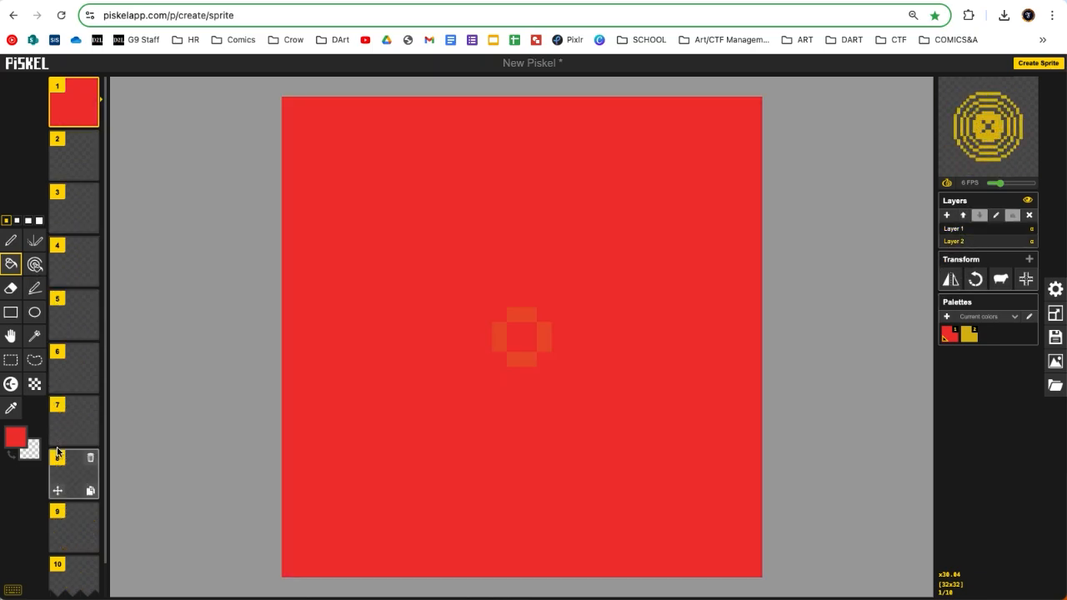
click(1002, 284)
mouse_move(998, 134)
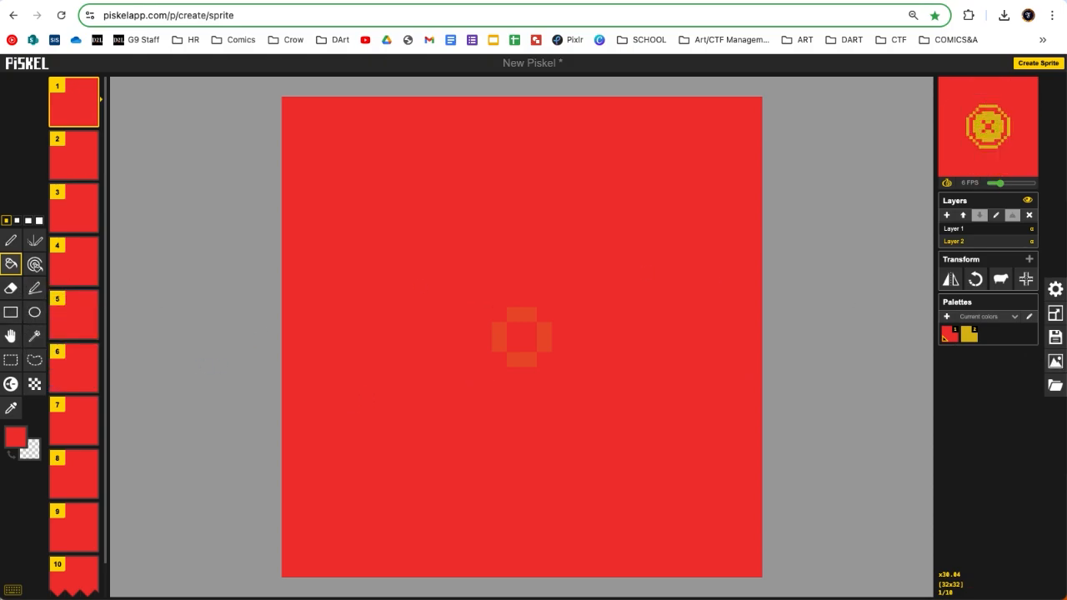
- Export the animation as a looping GIF at scale 16.0x (512 x 512) and download it
click(1055, 364)
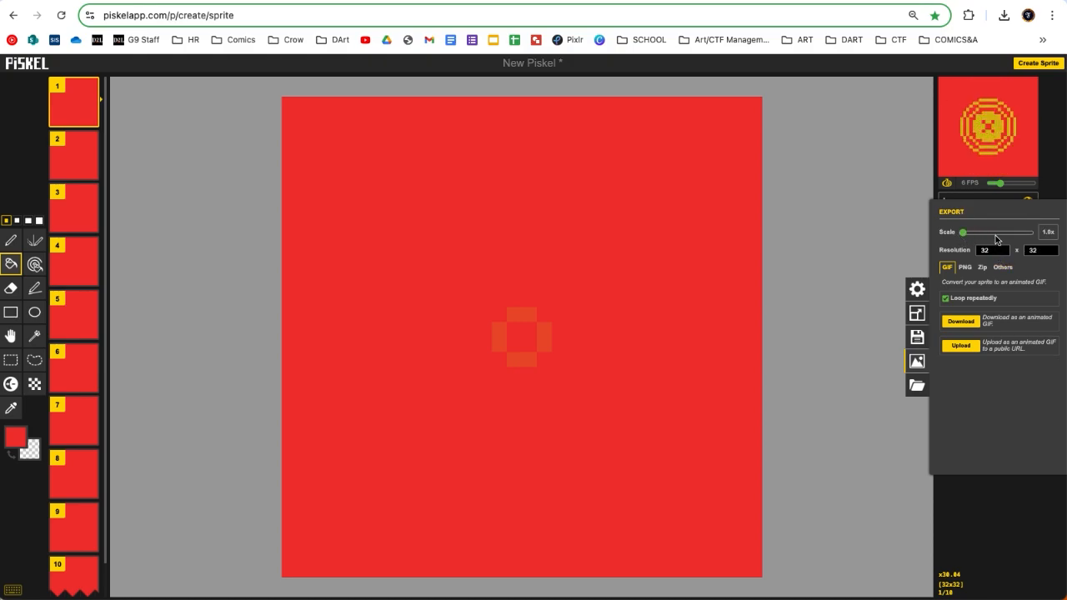
drag(963, 233, 994, 237)
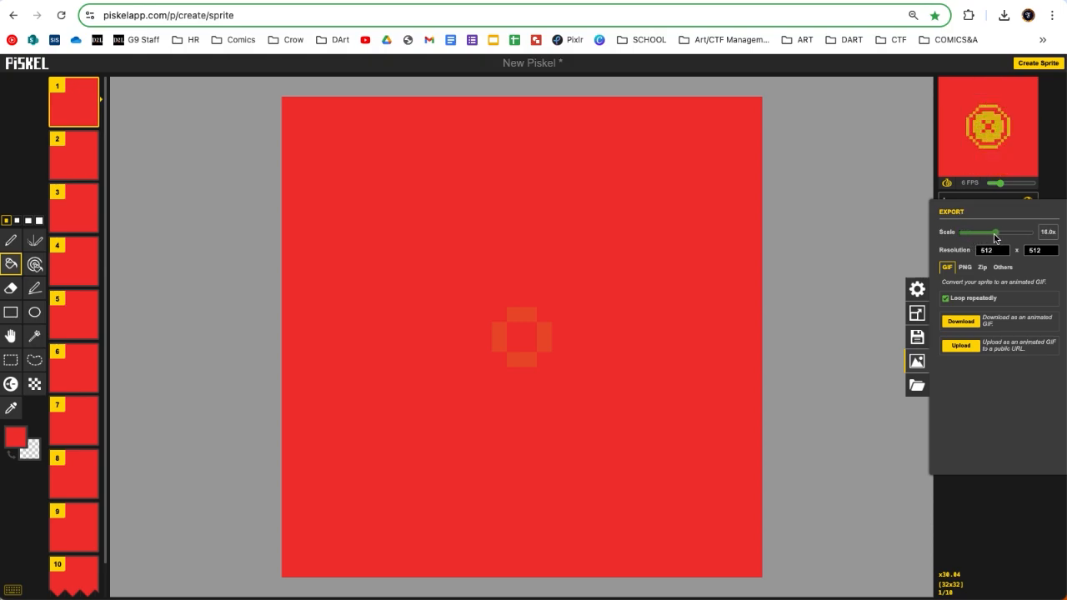
click(961, 321)
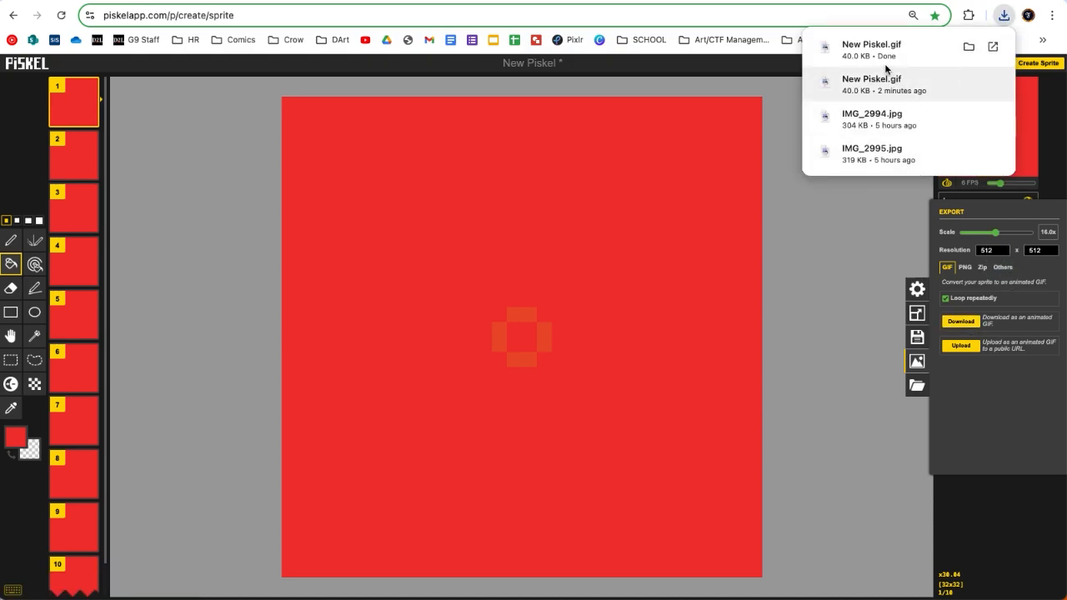
- View the downloaded New Piskel.gif in the browser, return to the sprite editor, and close the export settings
drag(907, 34, 988, 3)
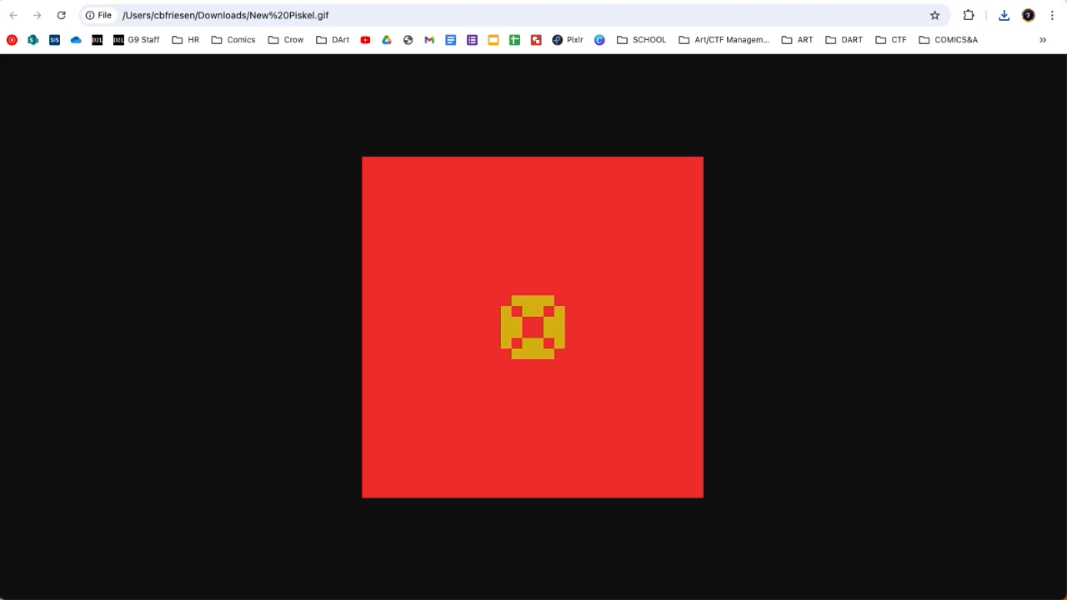
click(933, 1)
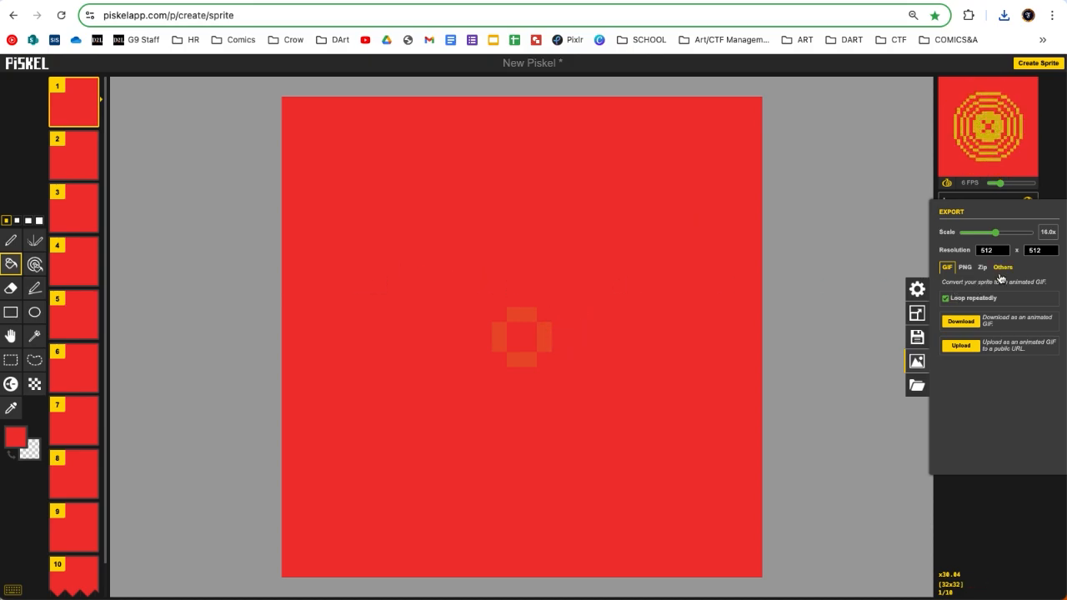
click(1013, 523)
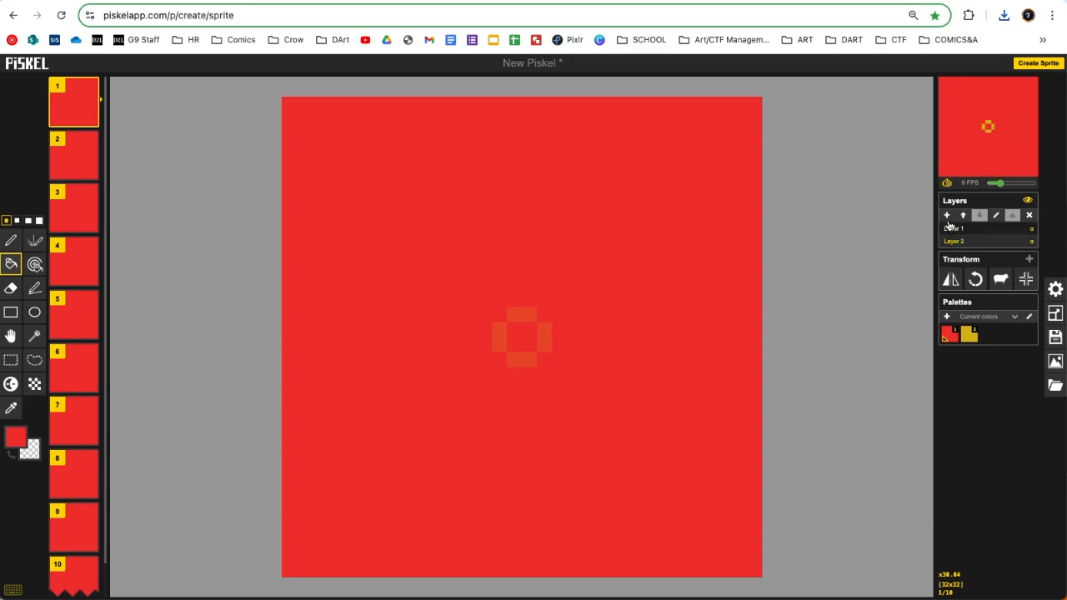
- Add a layer above Layer 1 and draw a blue circle outline 4 pixels wide near frame 1's upper-left corner
click(970, 230)
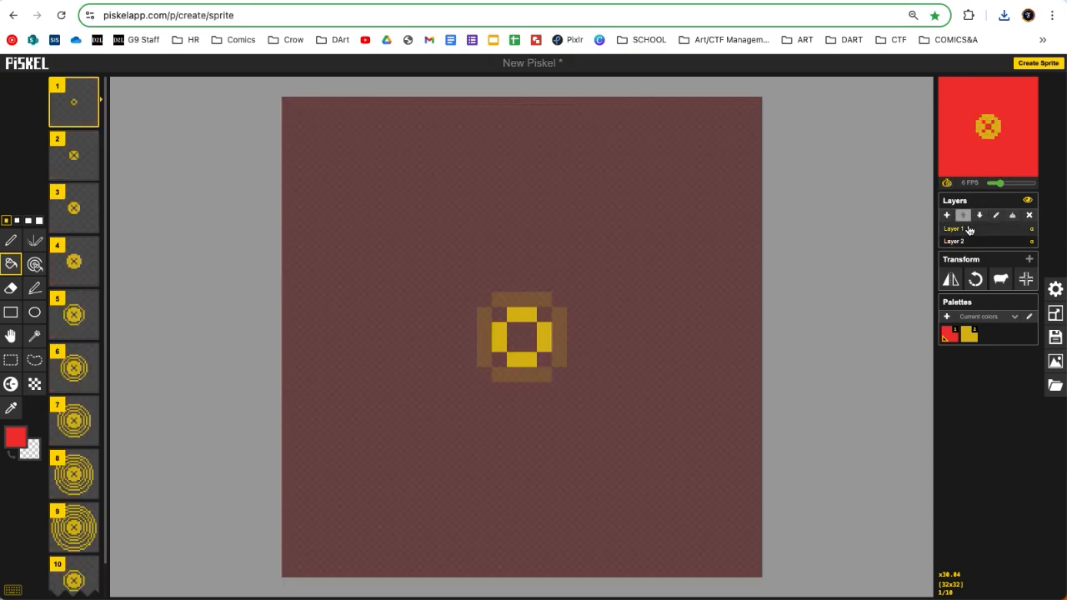
click(948, 216)
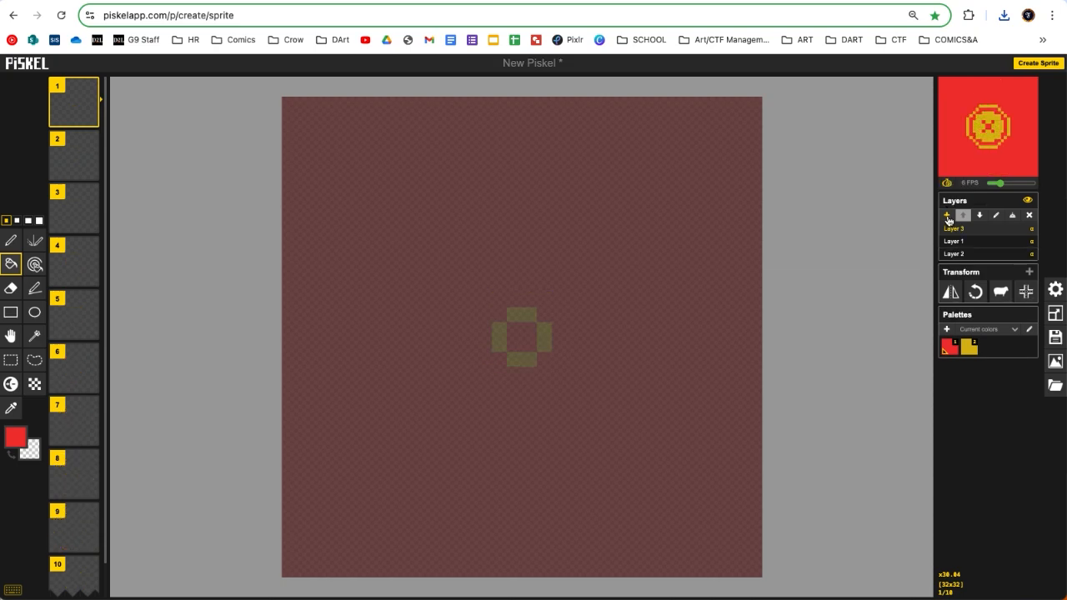
click(34, 311)
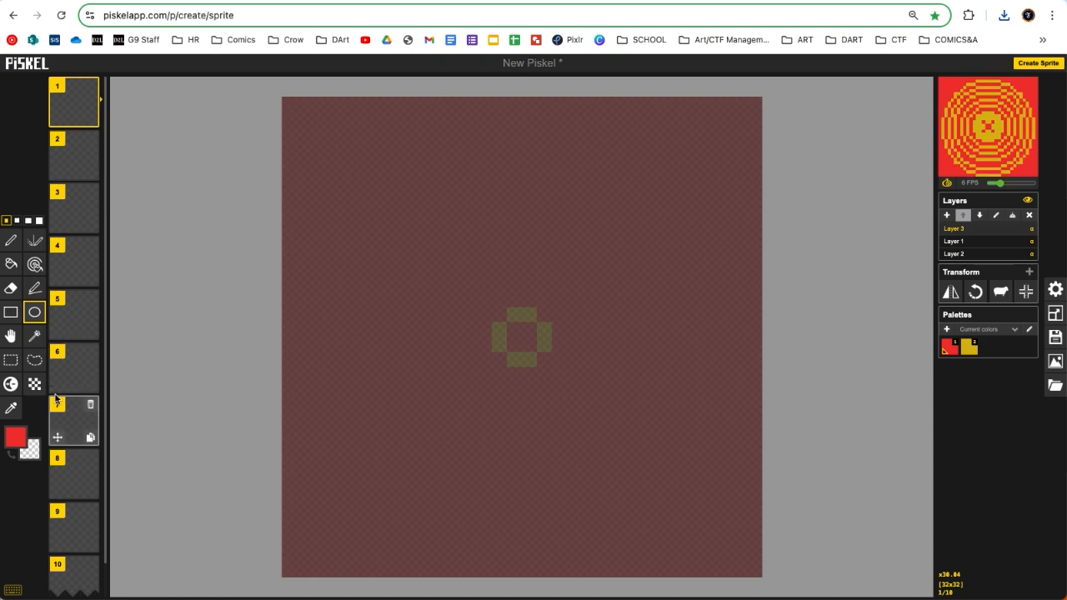
click(12, 437)
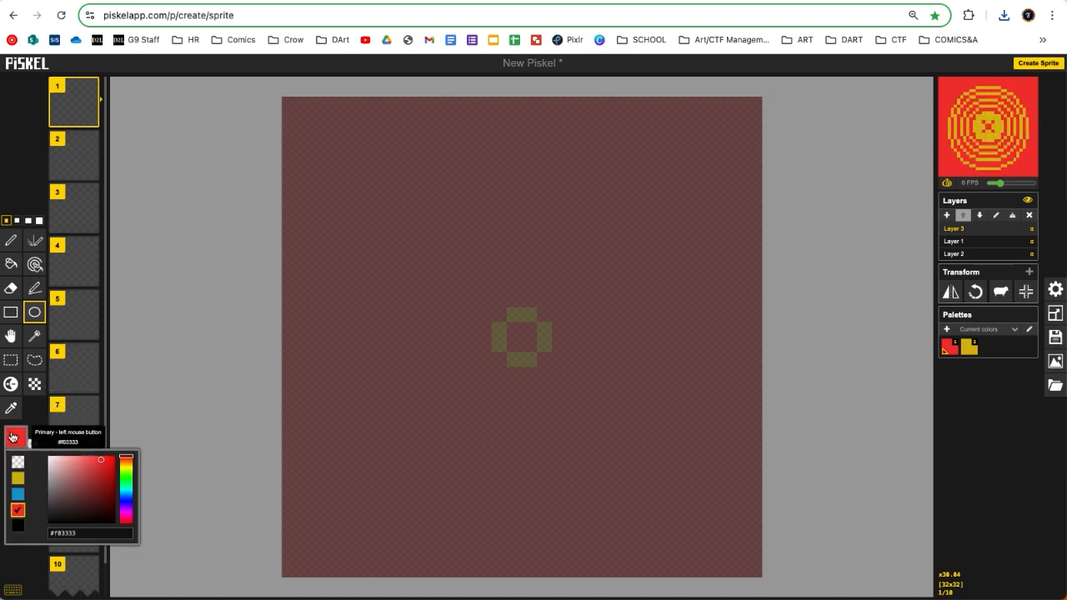
click(18, 494)
drag(343, 157, 399, 206)
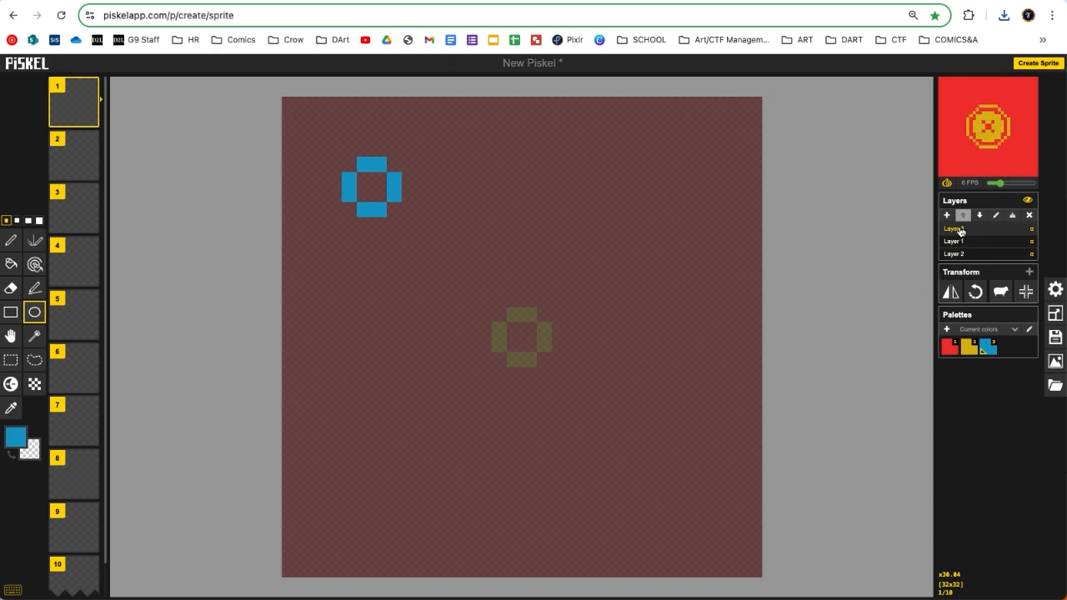
- Clone the blue circle on Layer 3 to all frames, check frame 2, and return to frame 1
click(1001, 294)
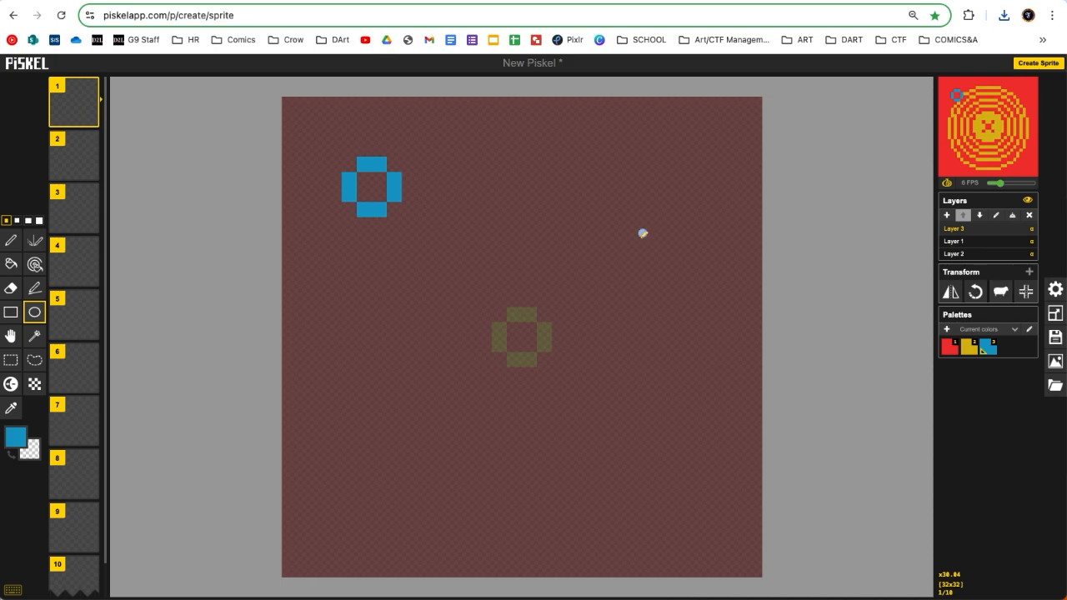
click(75, 162)
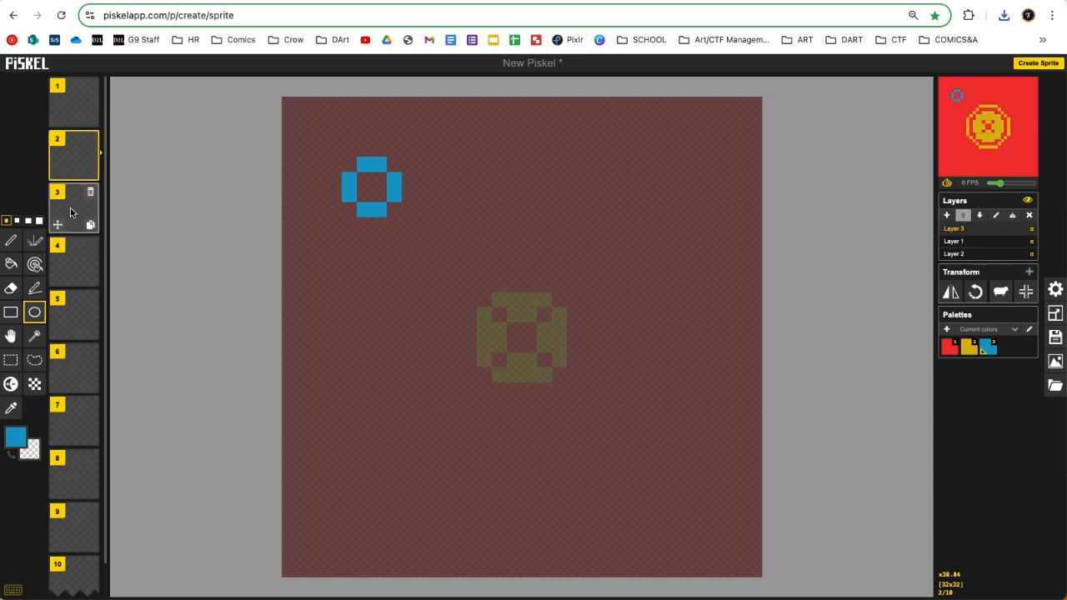
click(81, 113)
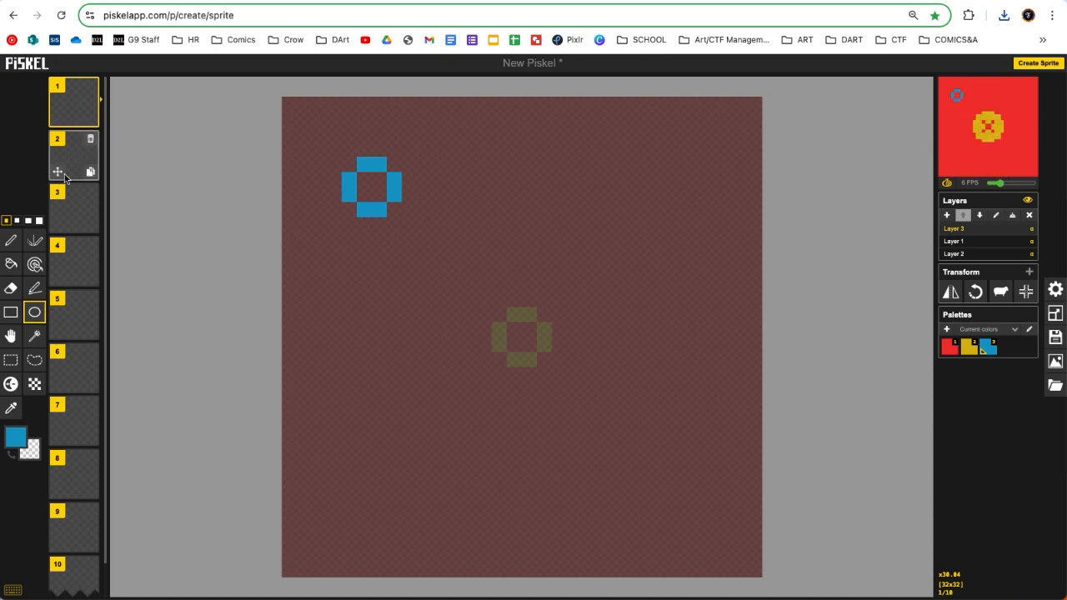
- Using the Move tool, shift the blue circle right by 5 pixels in frame 2 and 10 pixels in frame 3
click(10, 336)
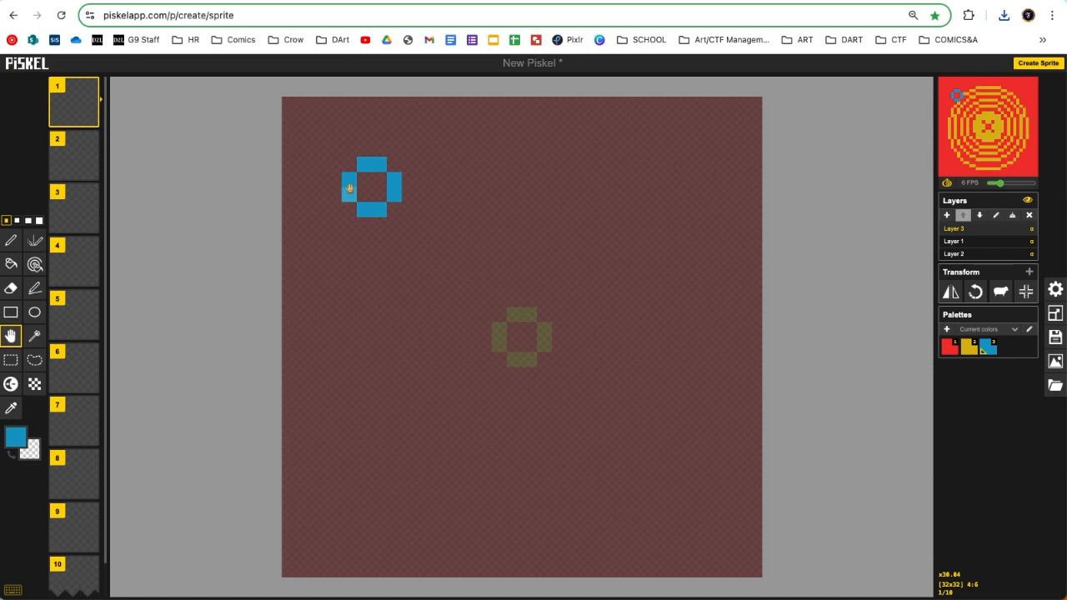
click(73, 156)
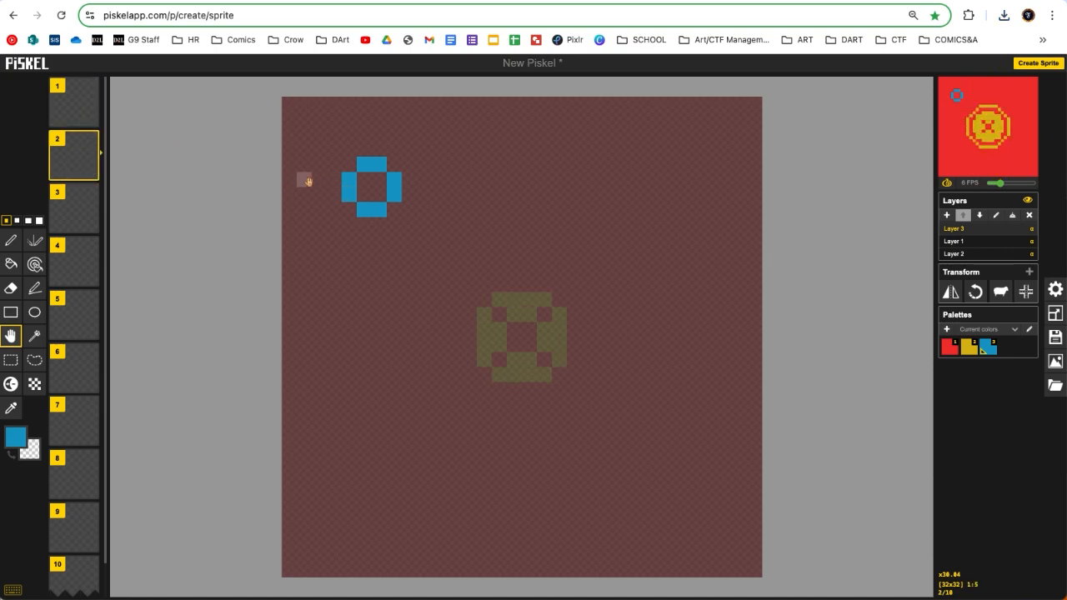
drag(350, 185, 432, 182)
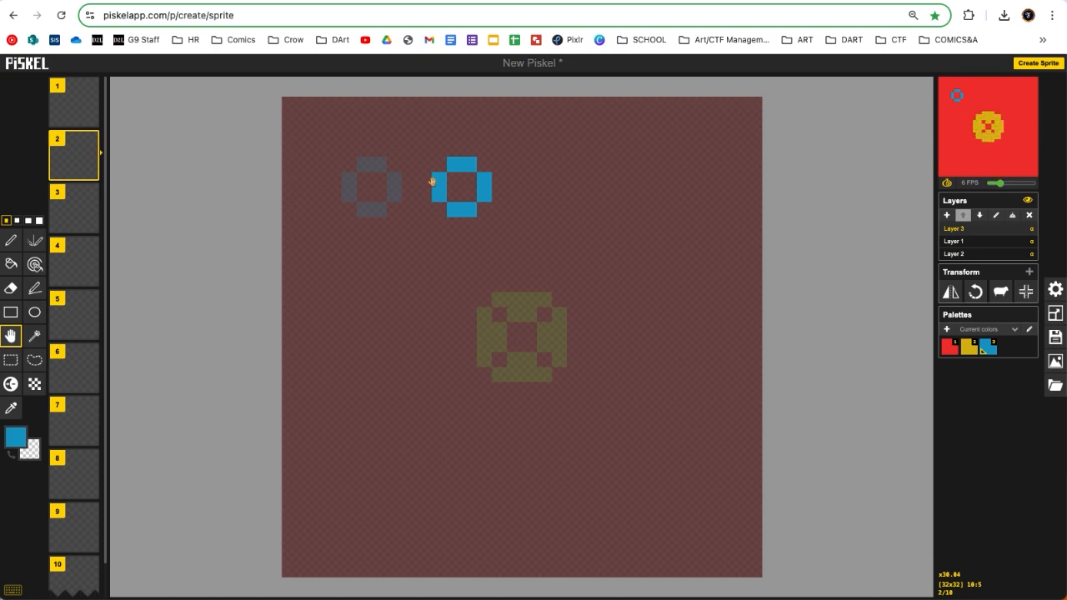
drag(432, 182, 430, 182)
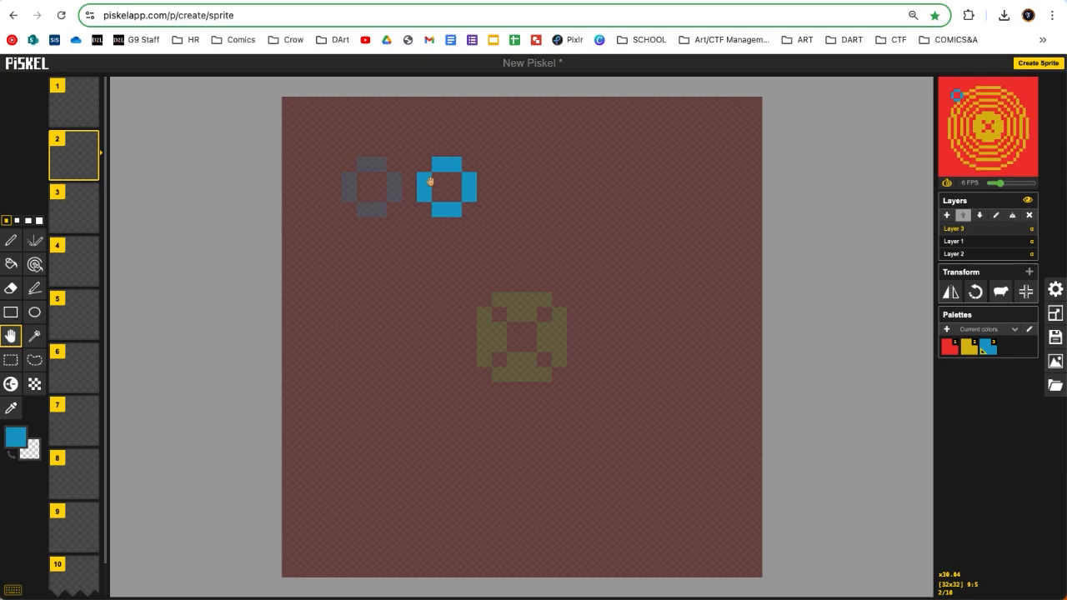
click(73, 208)
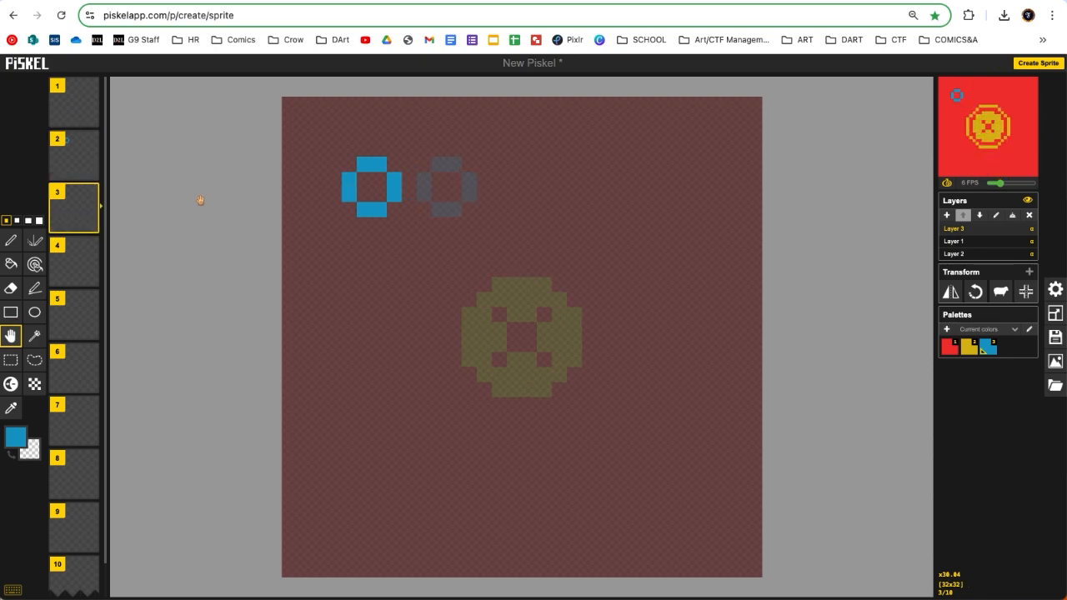
drag(395, 179, 544, 182)
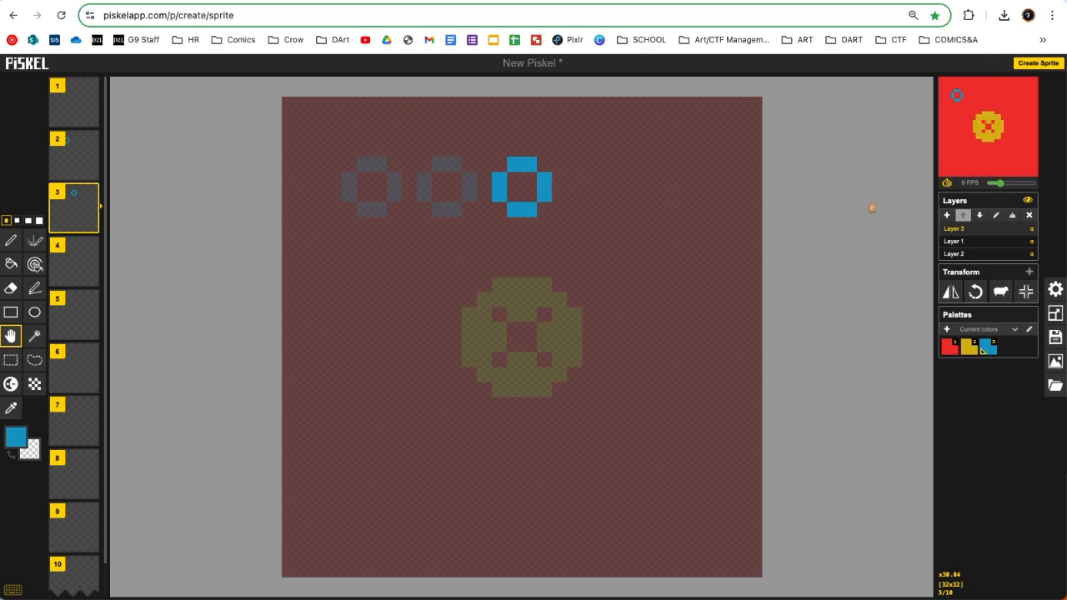
- Toggle the onion skin off and back on to compare the blue circle's positions across neighbouring frames
click(945, 183)
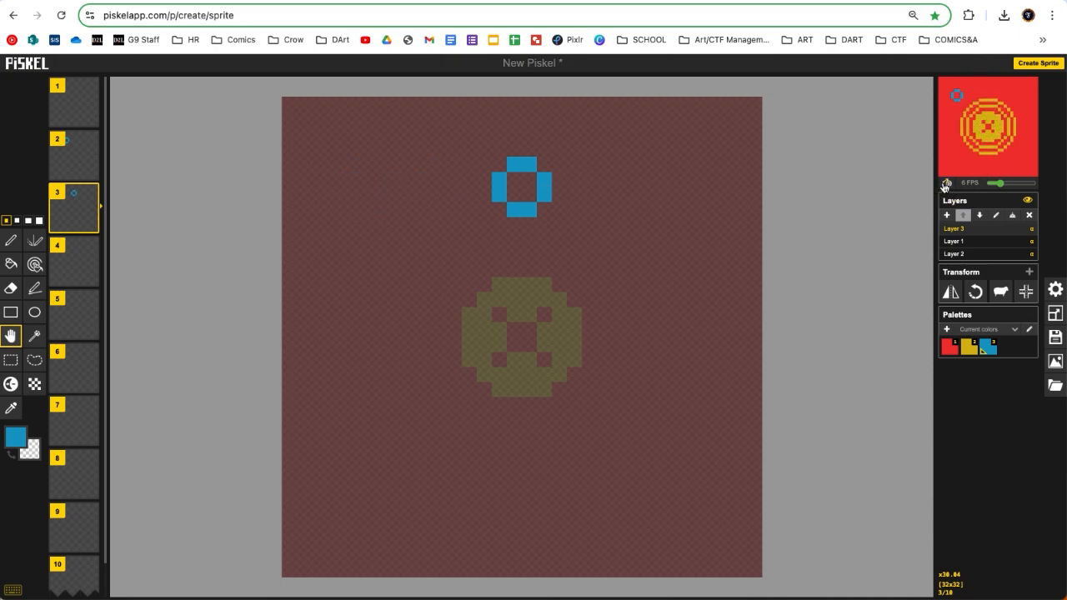
click(945, 183)
click(945, 184)
click(945, 184)
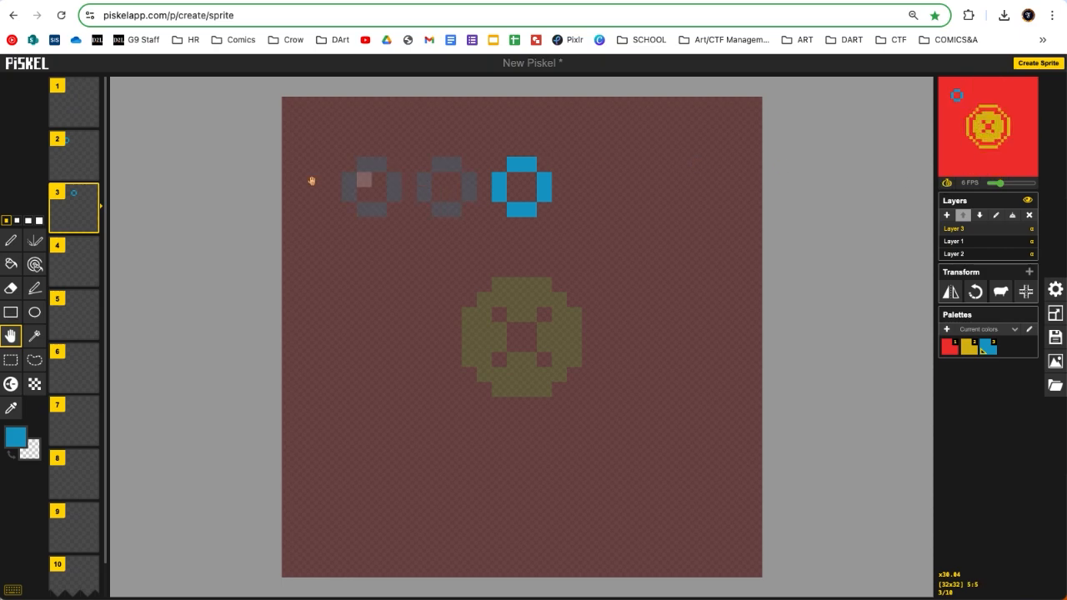
- Using the Move tool, shift the blue circle right by 15 pixels in frame 4 and 20 pixels in frame 5
click(74, 262)
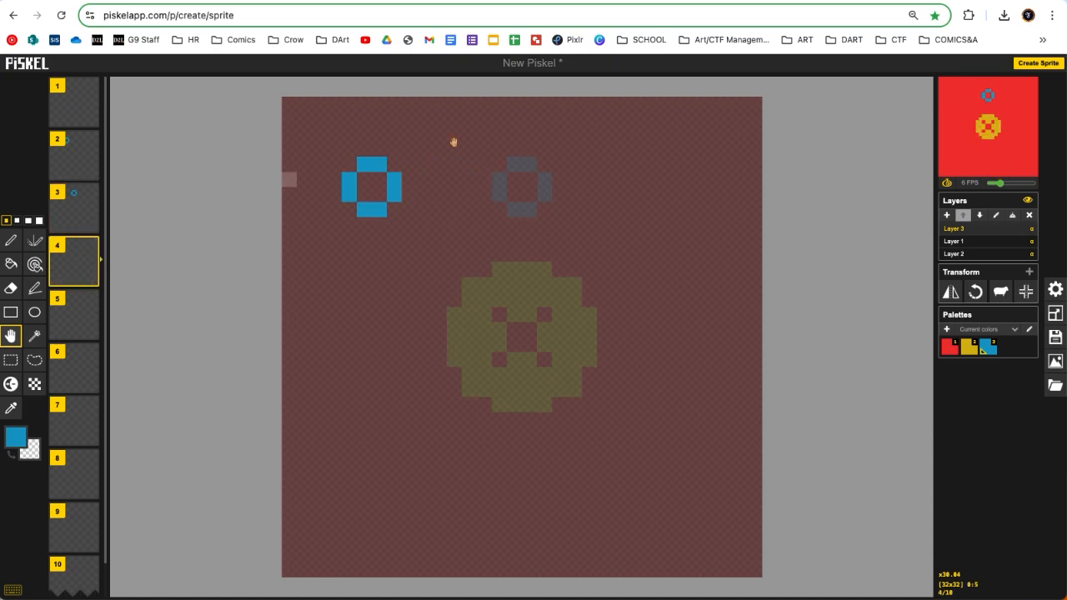
drag(396, 189, 625, 195)
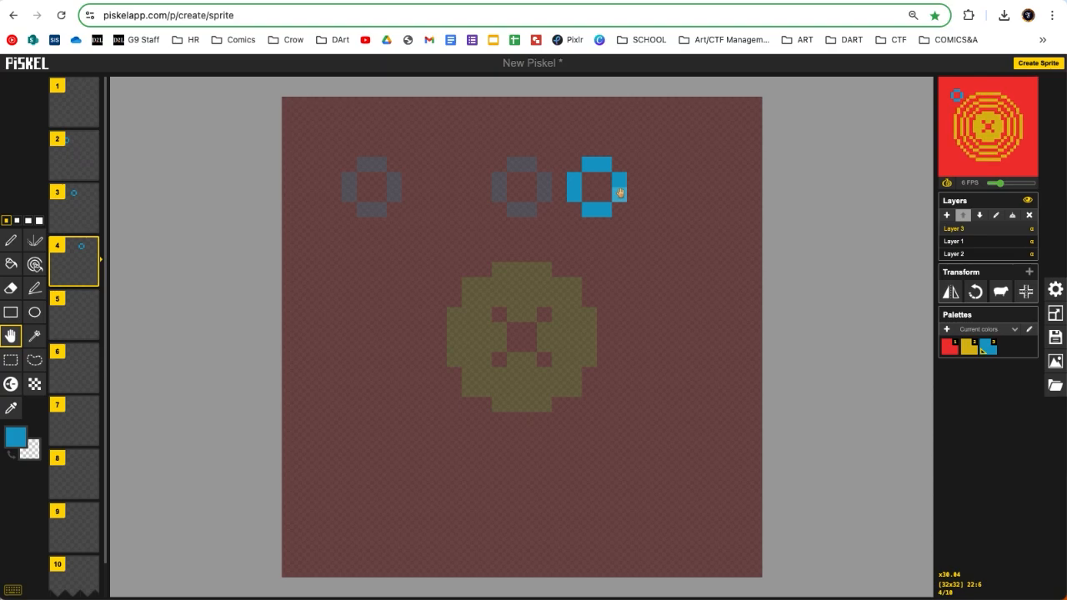
click(75, 312)
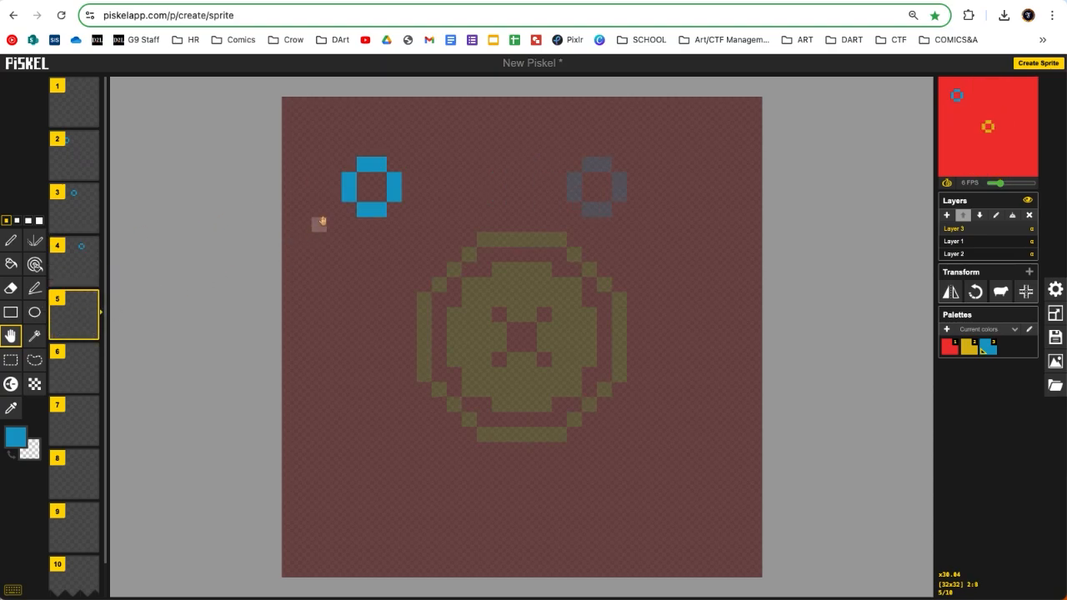
drag(394, 188, 691, 198)
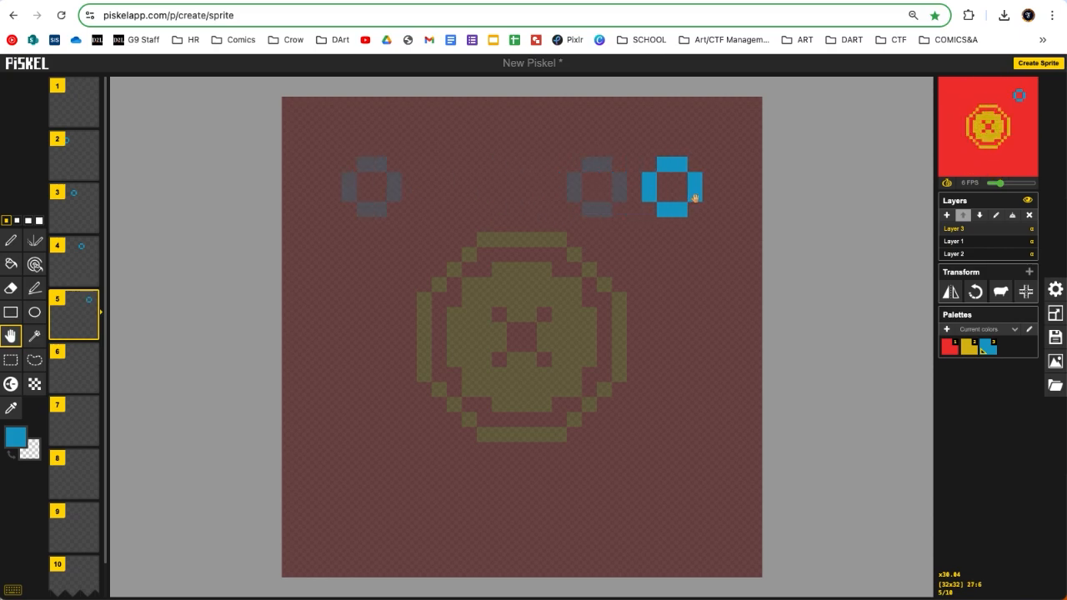
- Move the blue circle 20 pixels down in frame 6, and 20 pixels down and 5 pixels right in frame 7
click(74, 365)
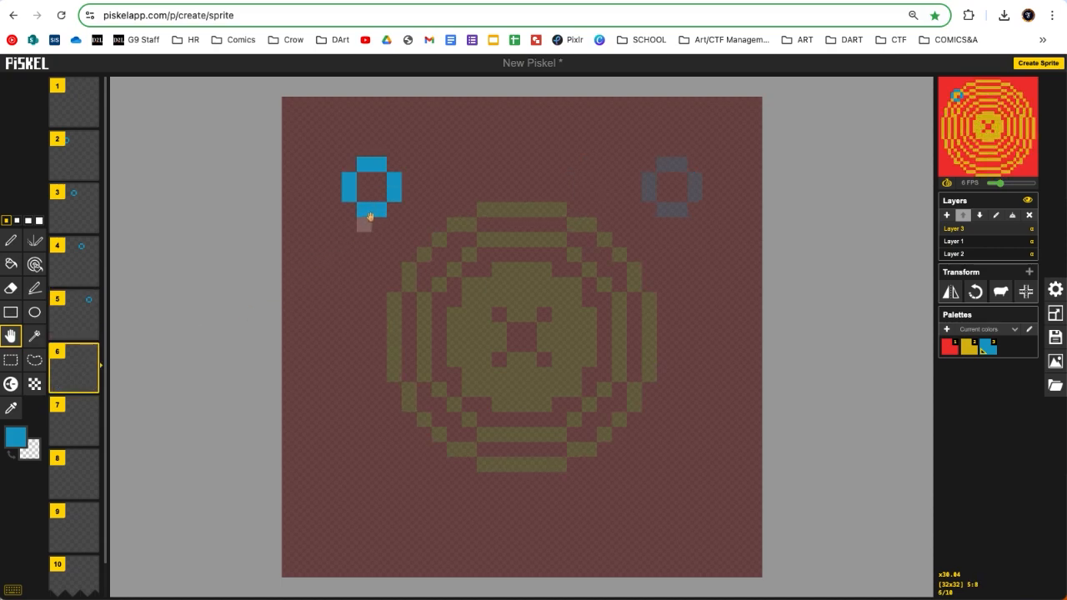
drag(370, 209, 363, 520)
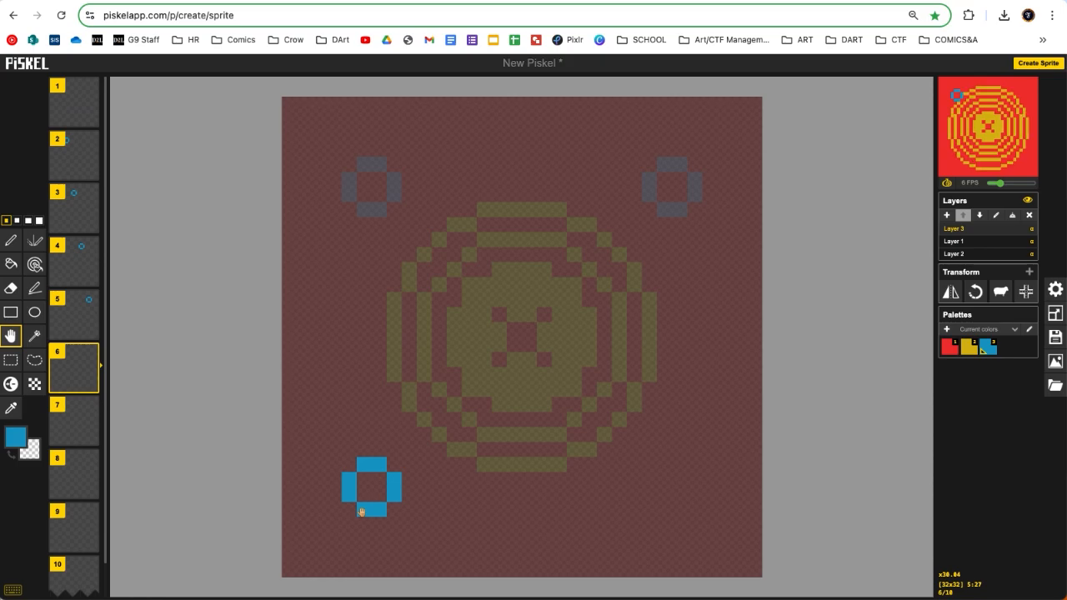
key(Down)
drag(471, 503, 456, 503)
- In frames 8, 9 and 10, move the blue circle 20 pixels down and 10, 15 and 20 pixels right respectively
click(75, 480)
drag(384, 198, 621, 483)
click(75, 531)
scroll(75, 542, down, 1)
click(75, 546)
drag(393, 194, 693, 494)
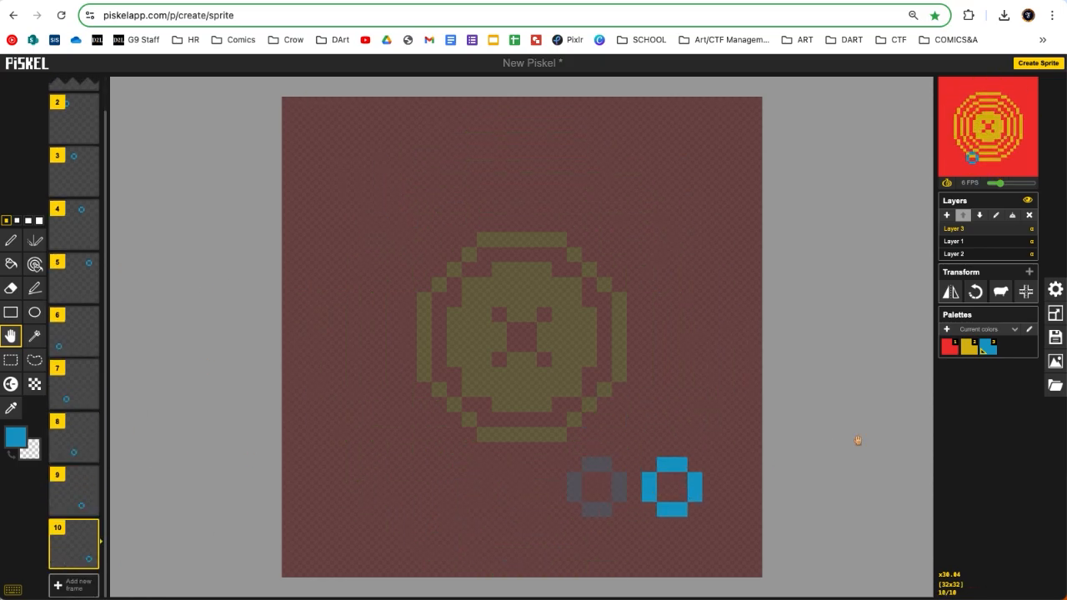
- Play the animation in an enlarged popup preview, and close the preview
mouse_move(991, 133)
click(1025, 88)
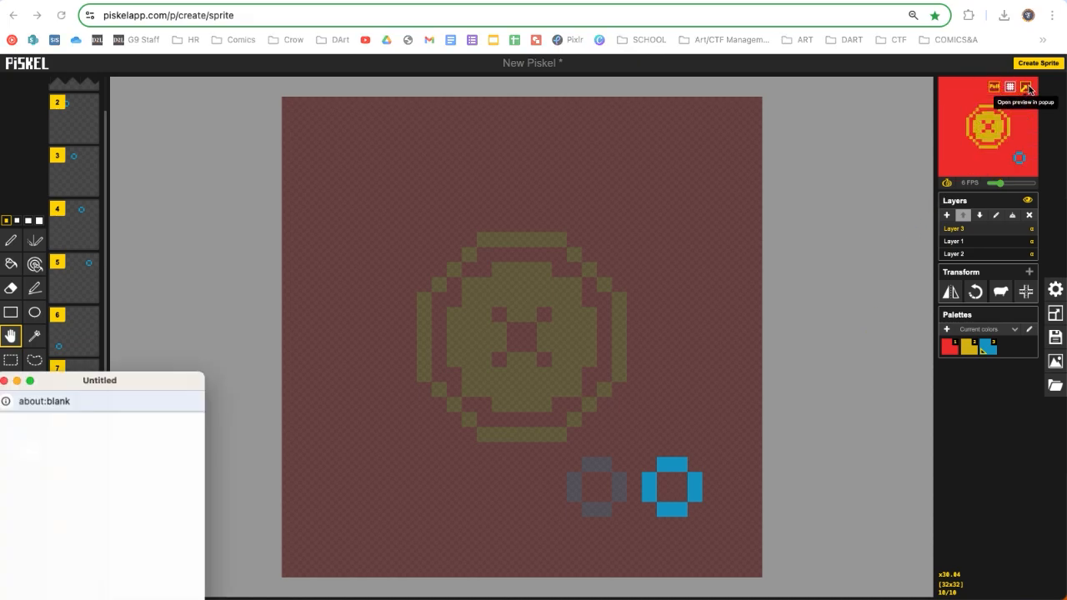
drag(172, 374, 291, 43)
drag(330, 291, 657, 539)
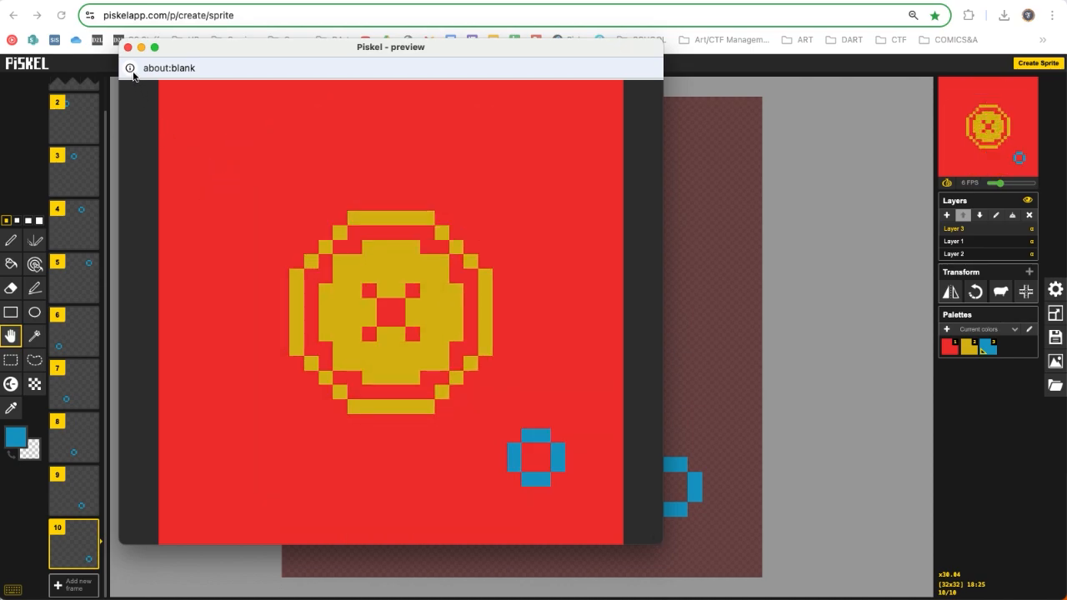
click(127, 47)
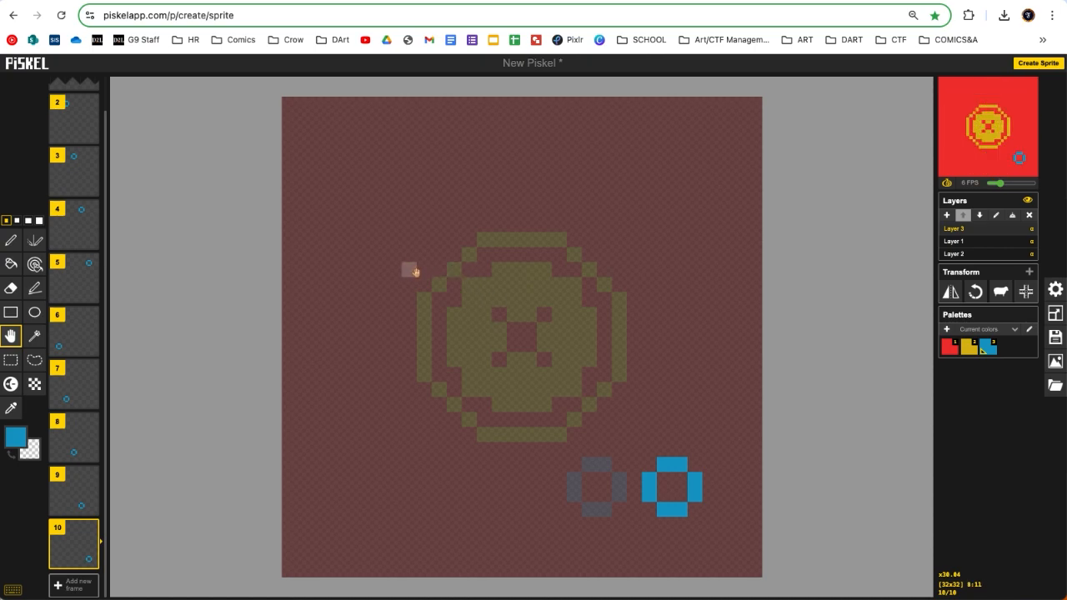
- Export the sprite as a looping animated GIF at 16x scale, 512 x 512, check the downloaded file in the browser, and return to the editor
click(1055, 363)
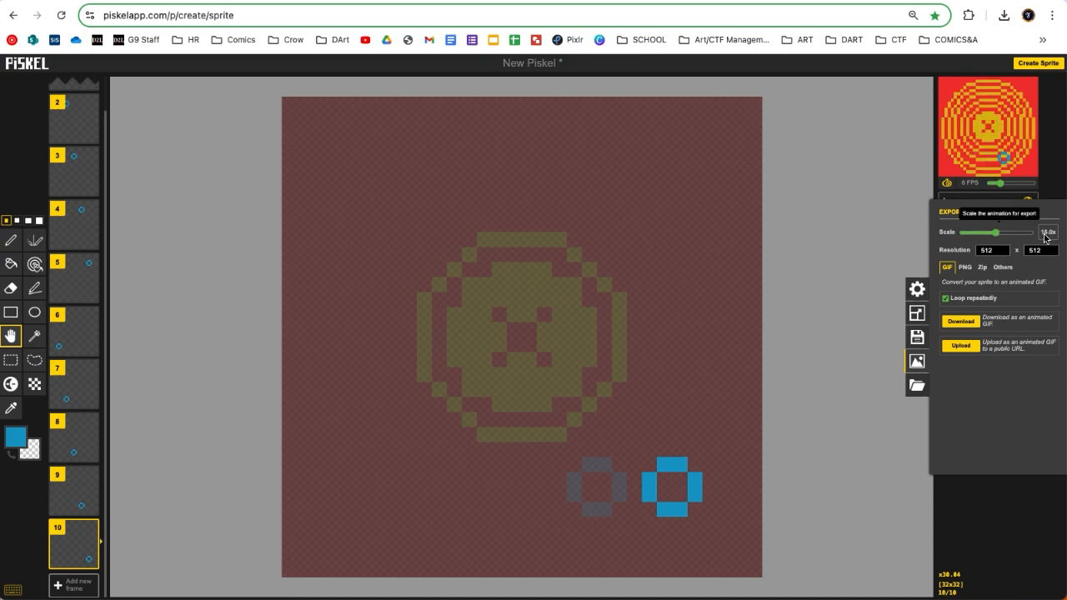
click(964, 322)
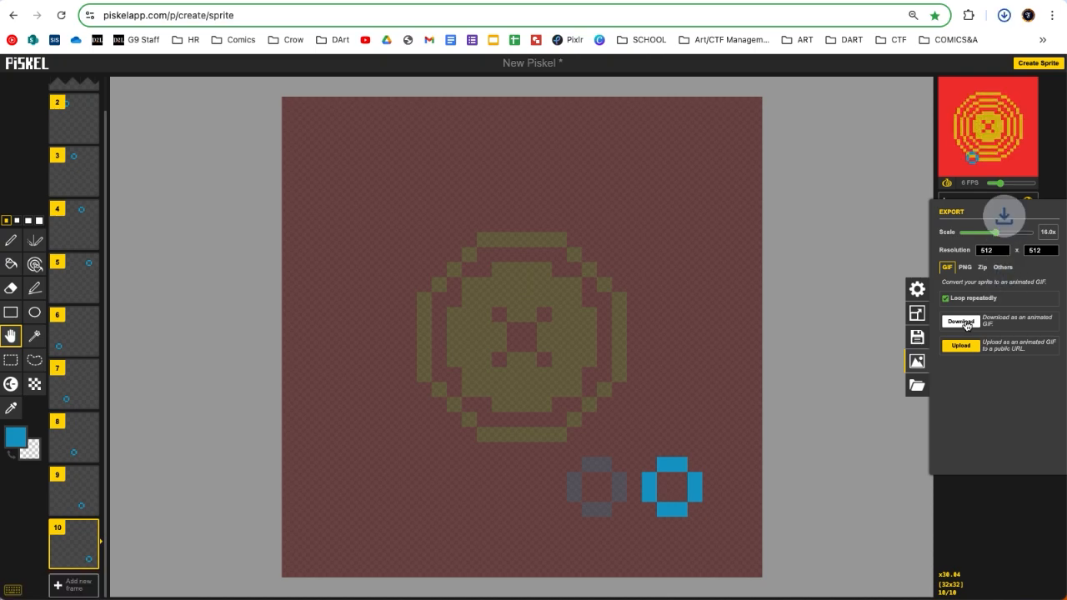
drag(873, 58, 791, 218)
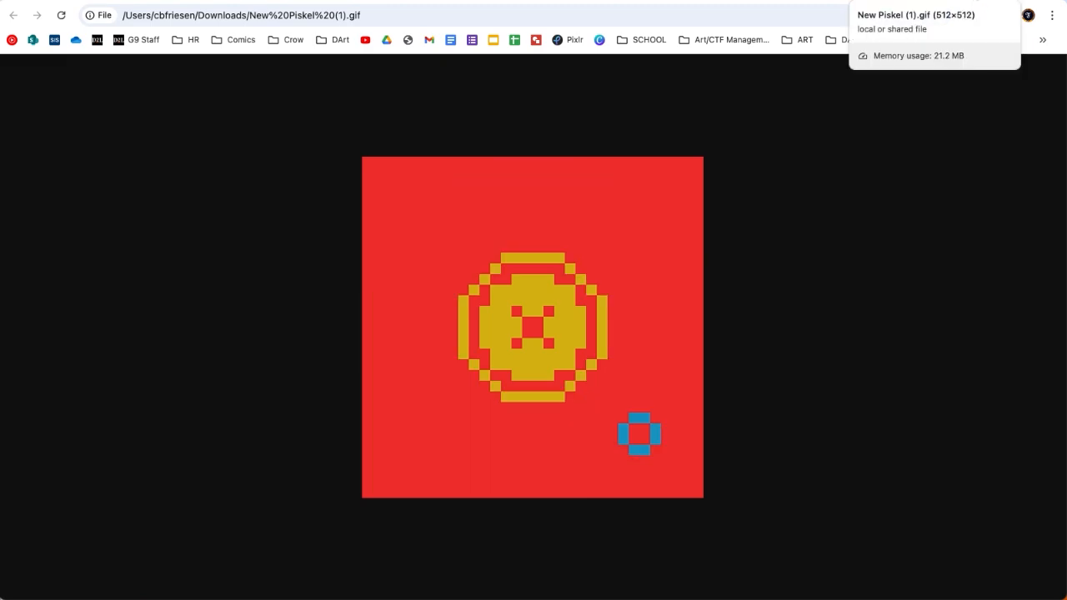
click(977, 2)
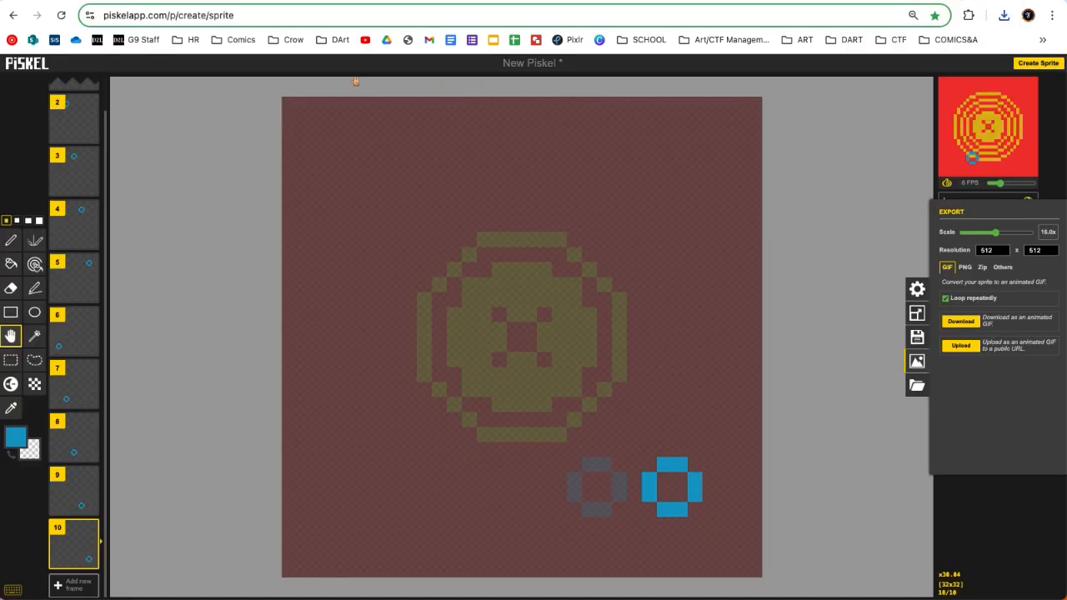
- Switch to Adobe Color and look over its Extract Theme page and the Lab's recolor themes
click(588, 4)
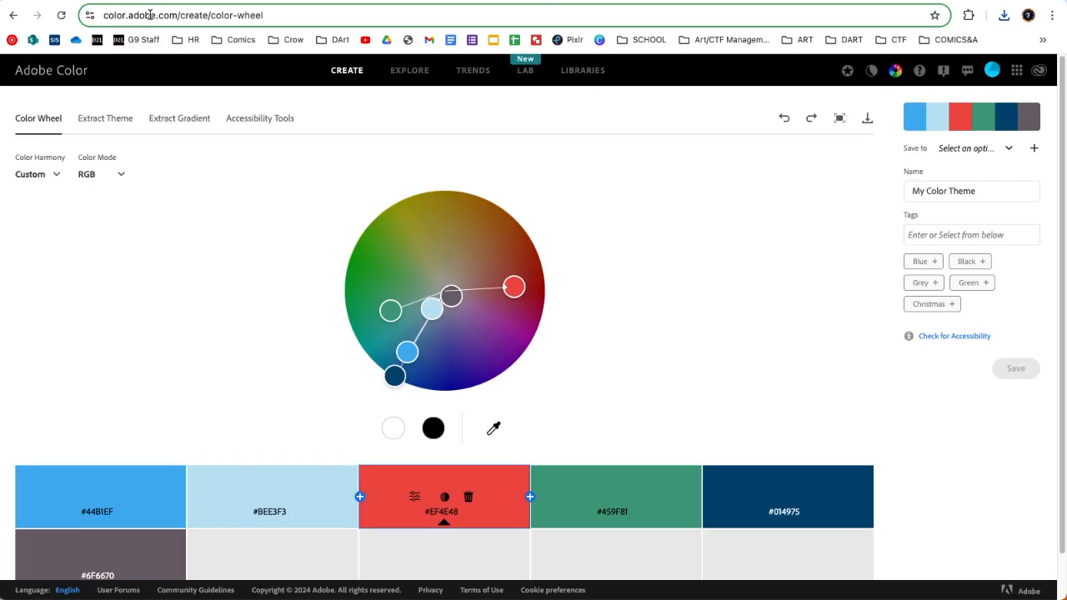
click(113, 122)
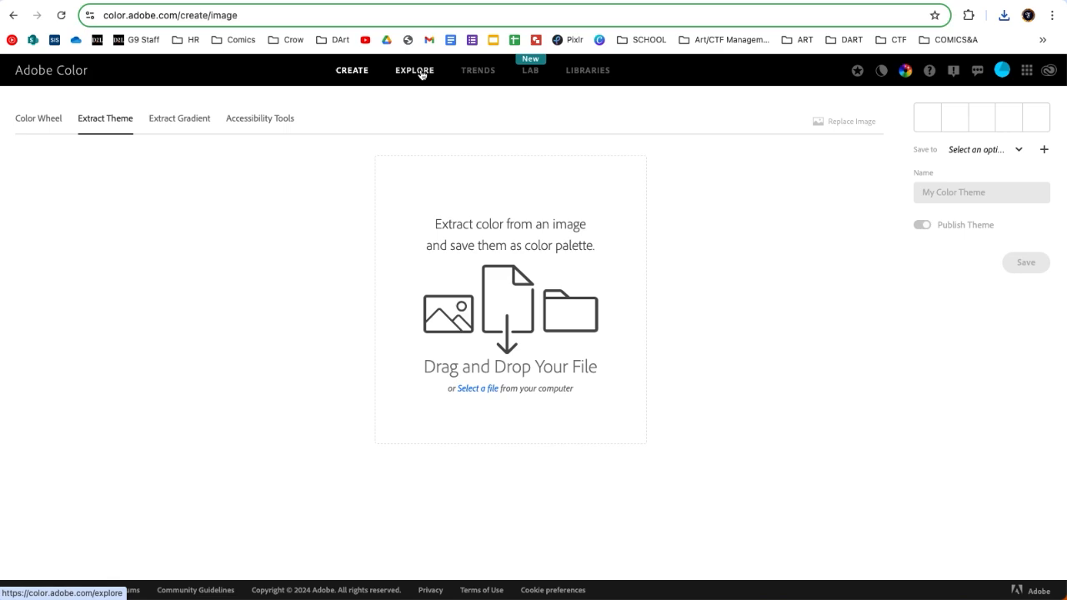
click(530, 71)
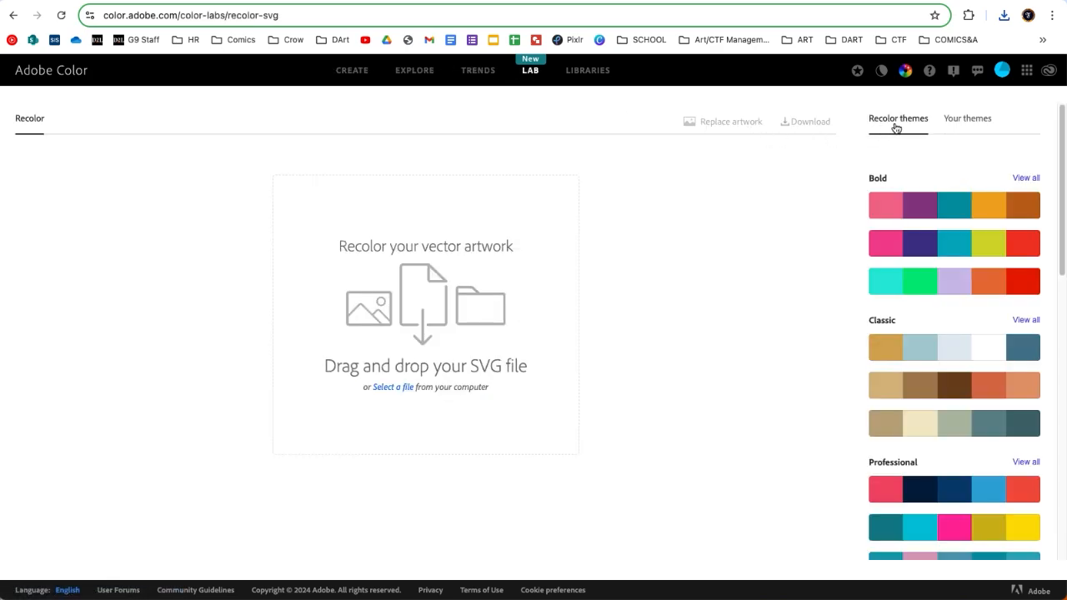
scroll(943, 333, down, 4)
scroll(943, 333, up, 1)
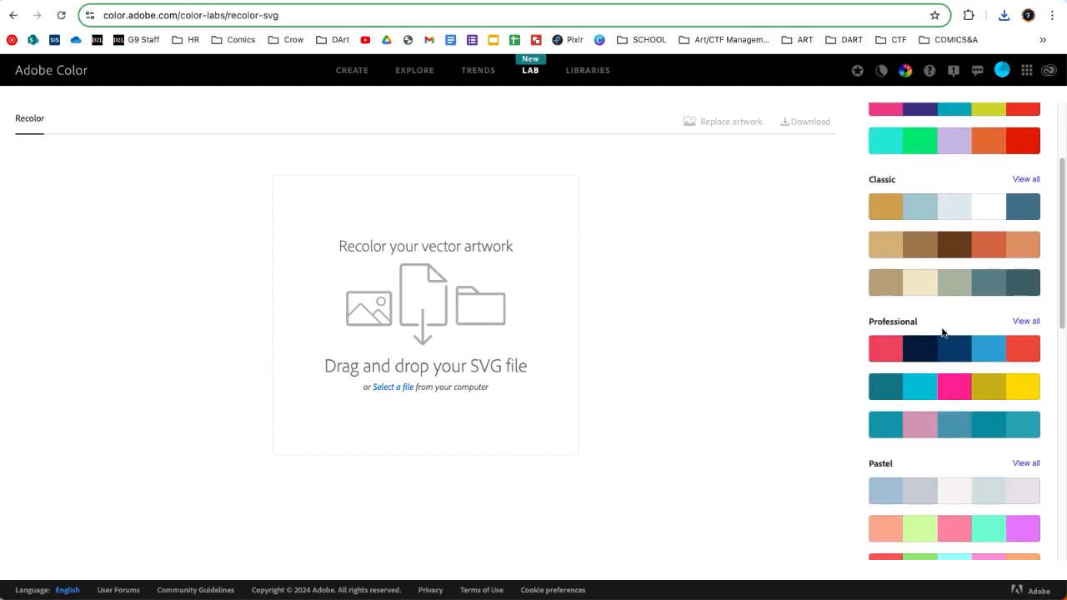
- Show all Classic recolor themes, browse the full palette list, and return to its beginning
click(1026, 180)
scroll(967, 346, down, 4)
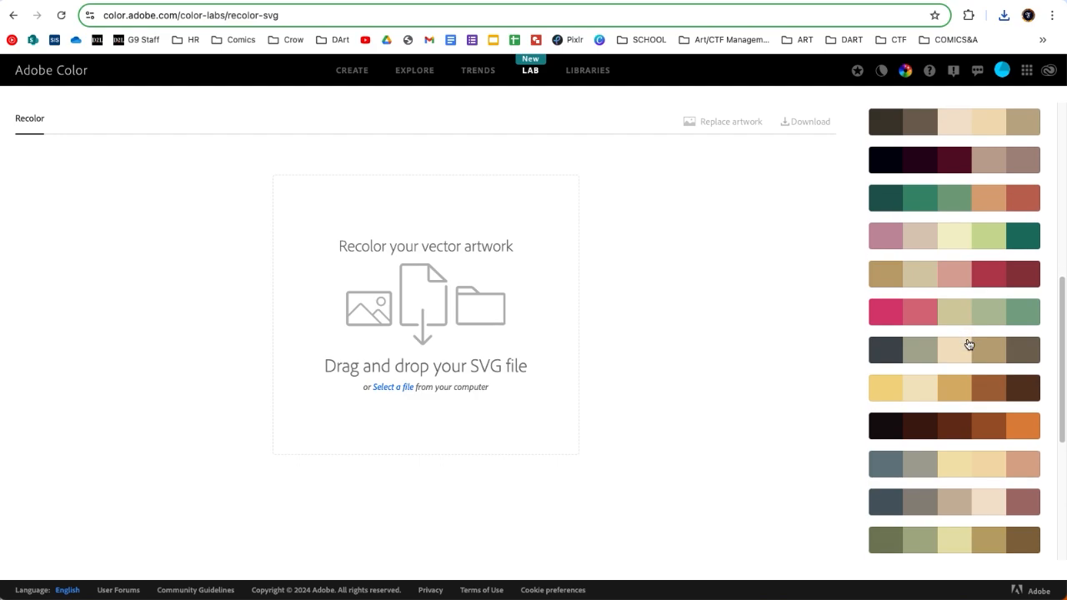
scroll(970, 344, down, 4)
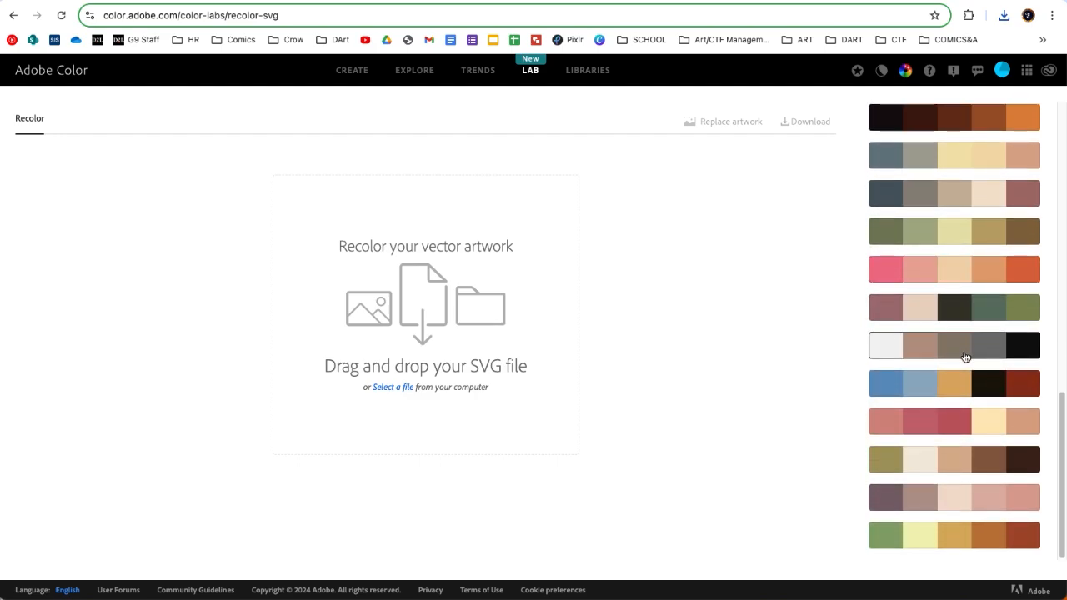
scroll(957, 377, up, 10)
scroll(956, 378, up, 2)
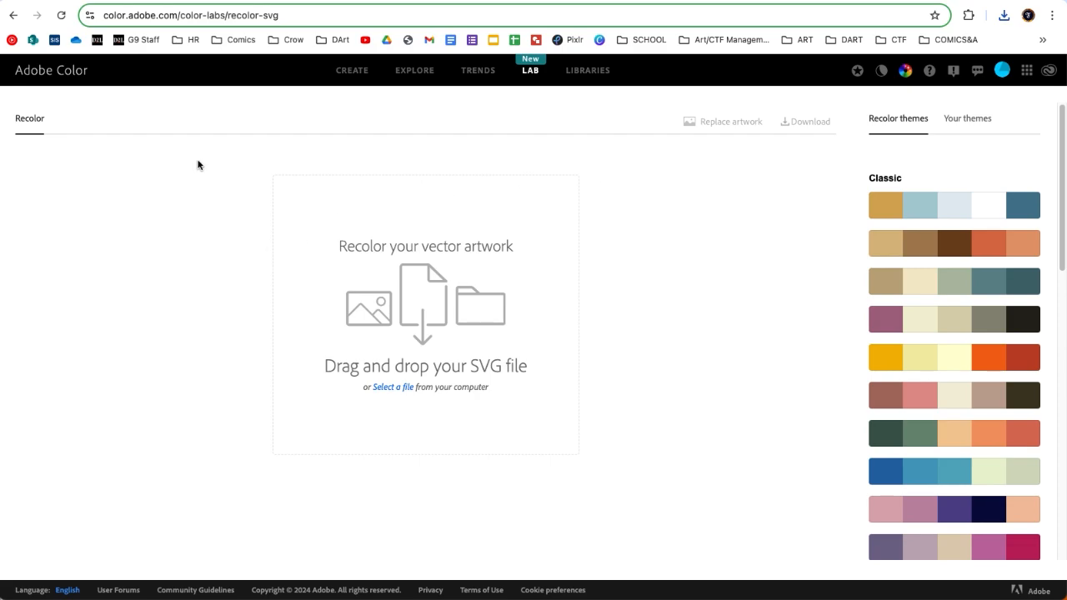
- Go back to the color wheel, shift the analogous palette toward green with base color #68EDC3, and review the harmony rules without changing the rule
click(351, 70)
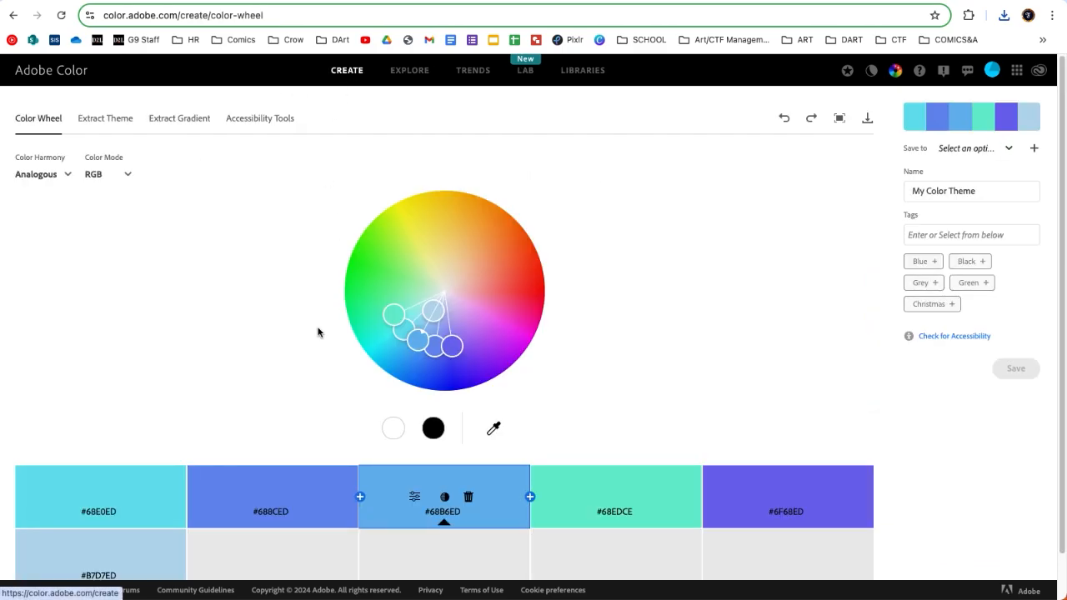
mouse_move(396, 319)
mouse_down()
mouse_move(393, 281)
mouse_move(399, 314)
mouse_up()
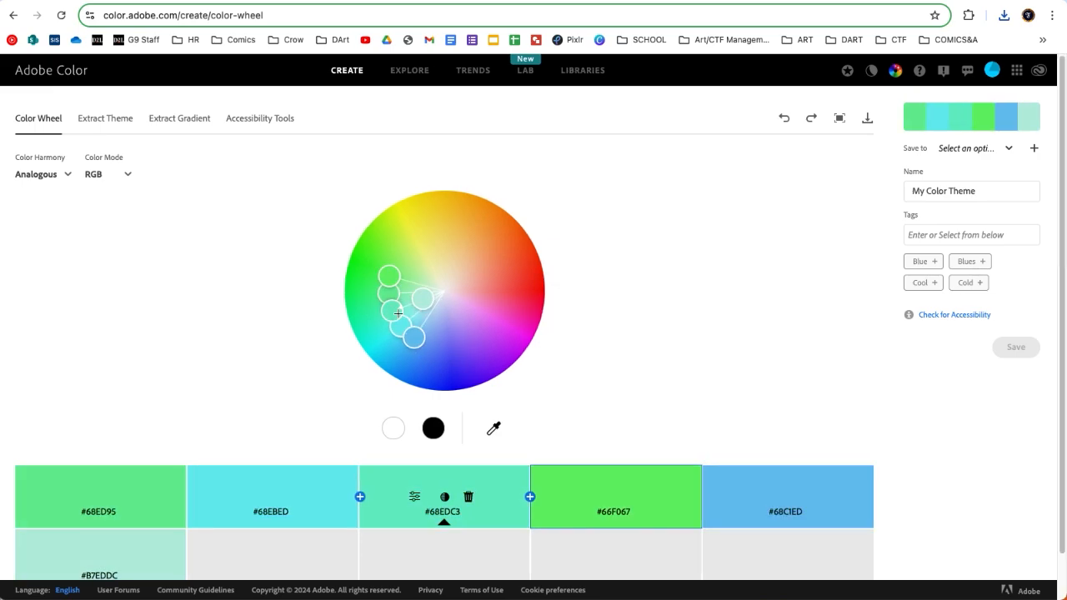
click(64, 178)
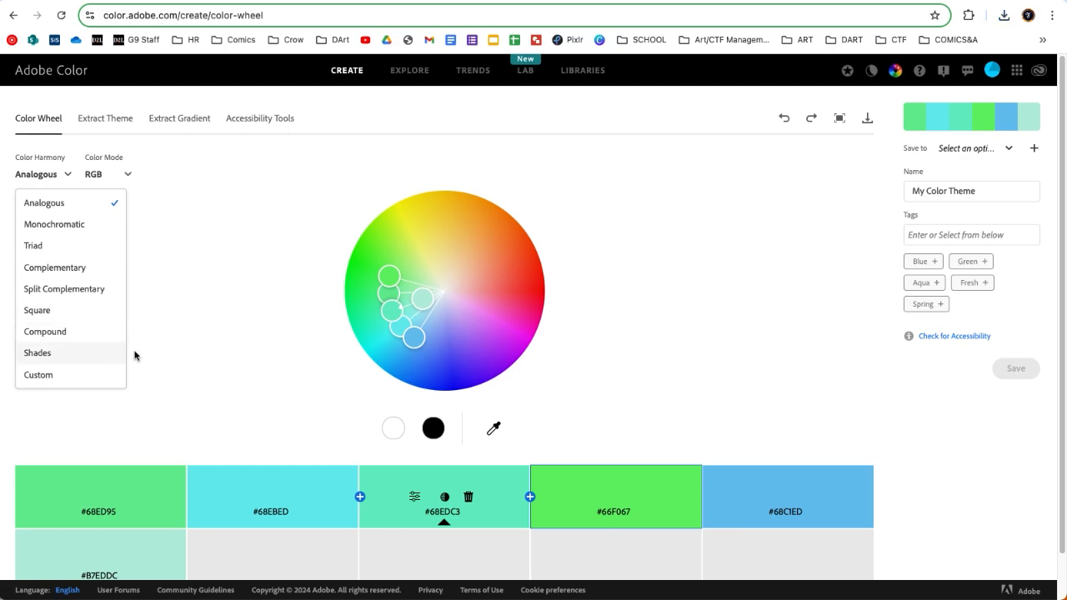
click(162, 351)
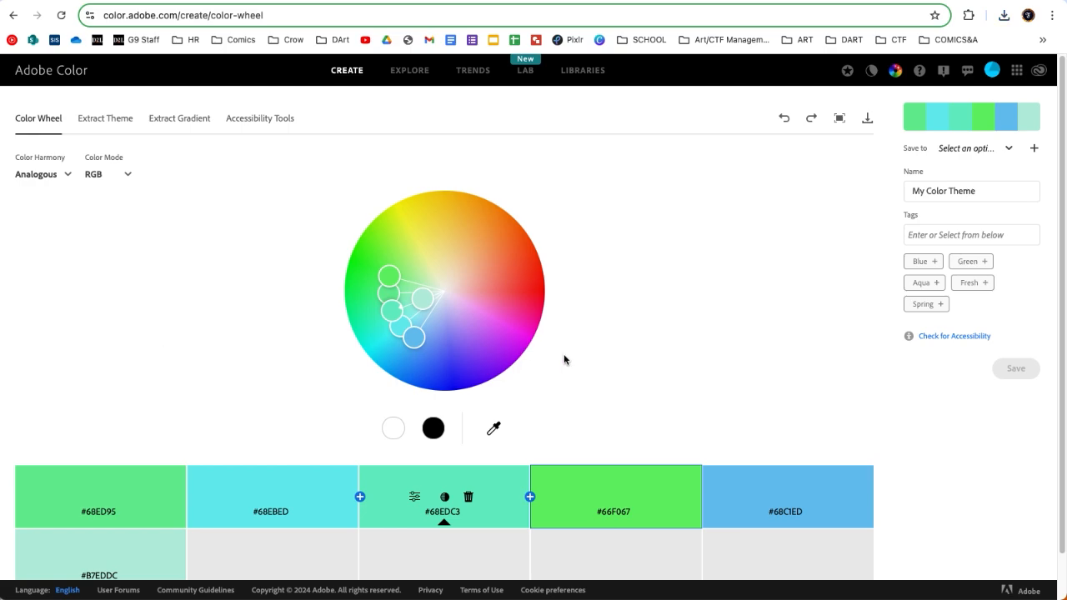